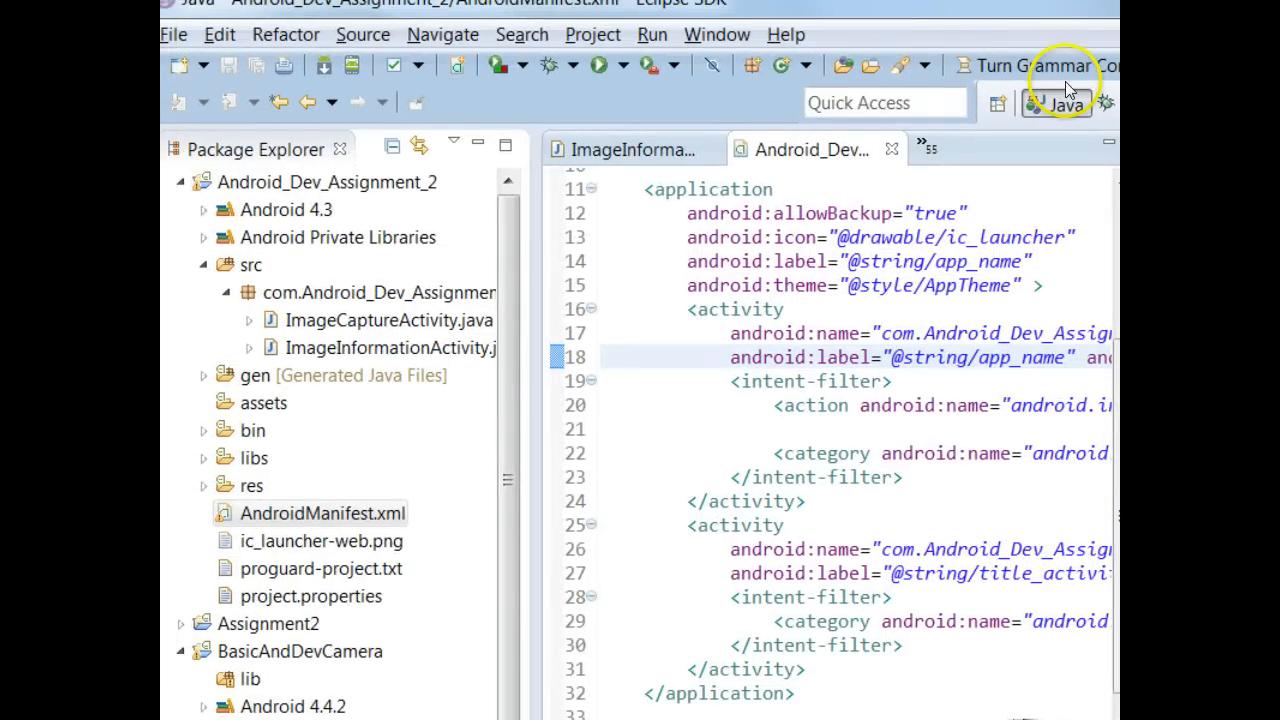
- Open Android SDK Manager and scroll to the Android 4.4.2 (API 19) Intel x86 Atom System Image
left_click(335, 66)
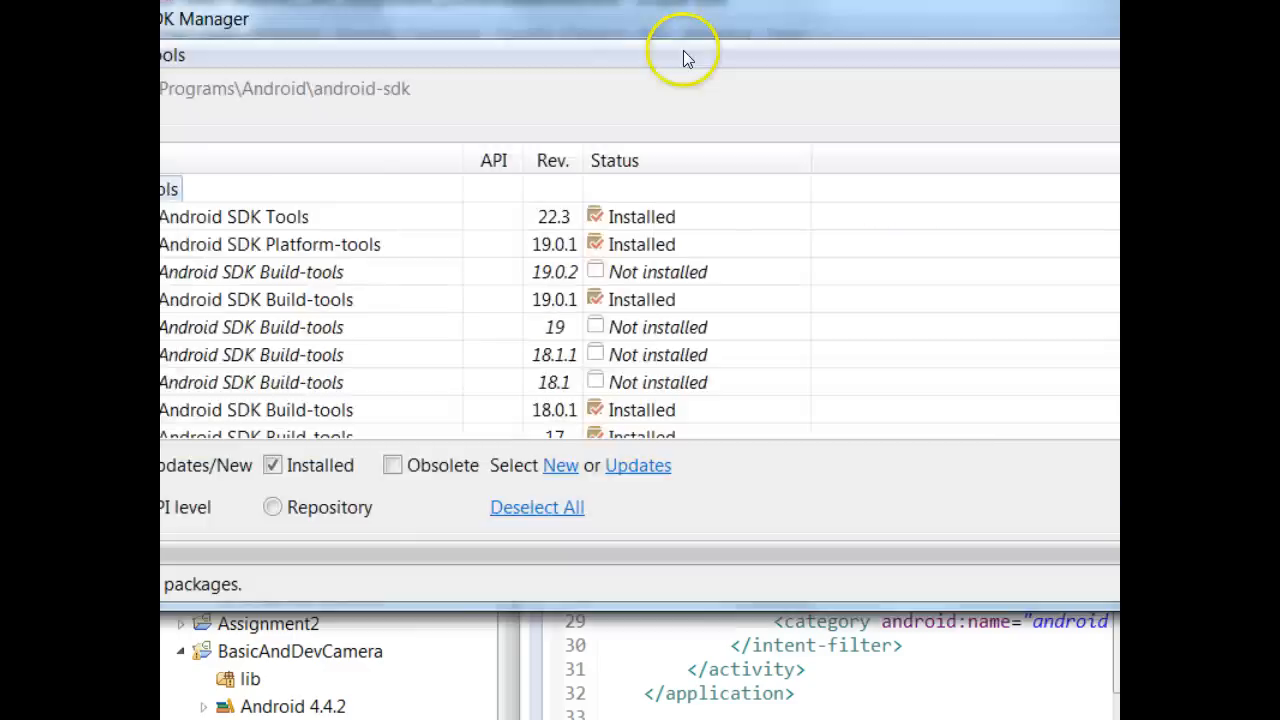
left_click_drag(683, 50, 777, 42)
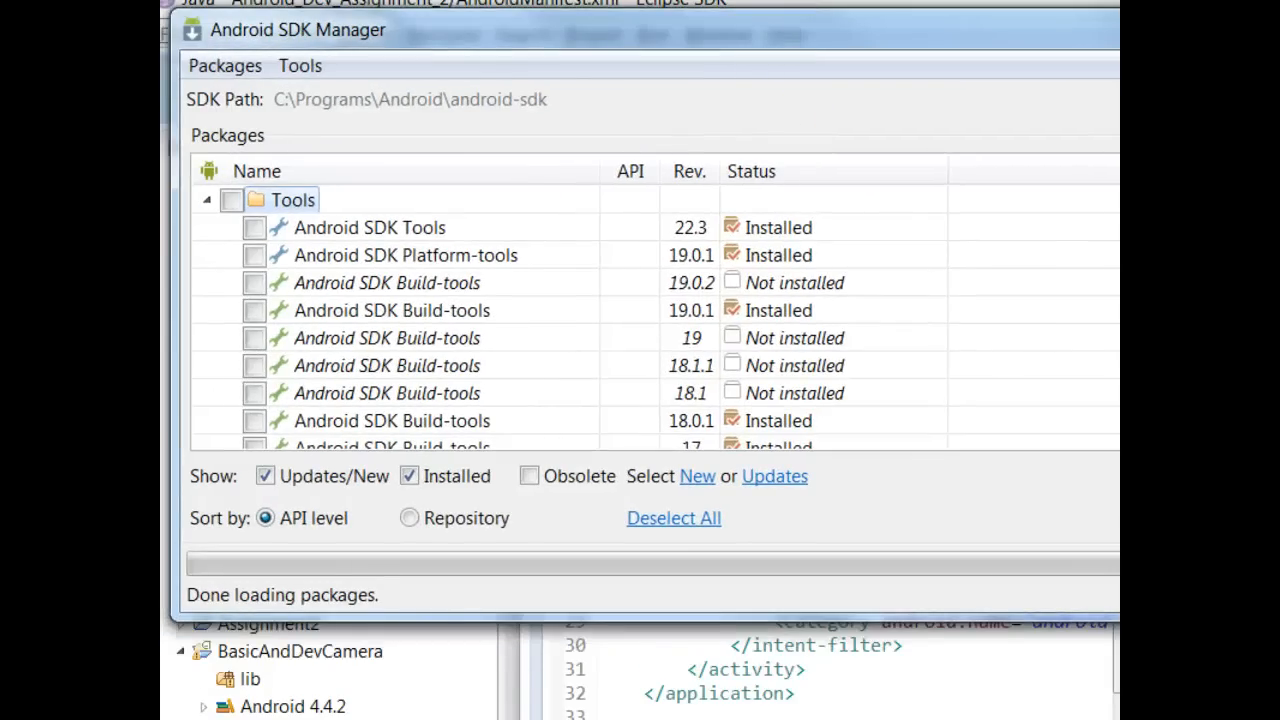
scroll(560, 320, "down", 20)
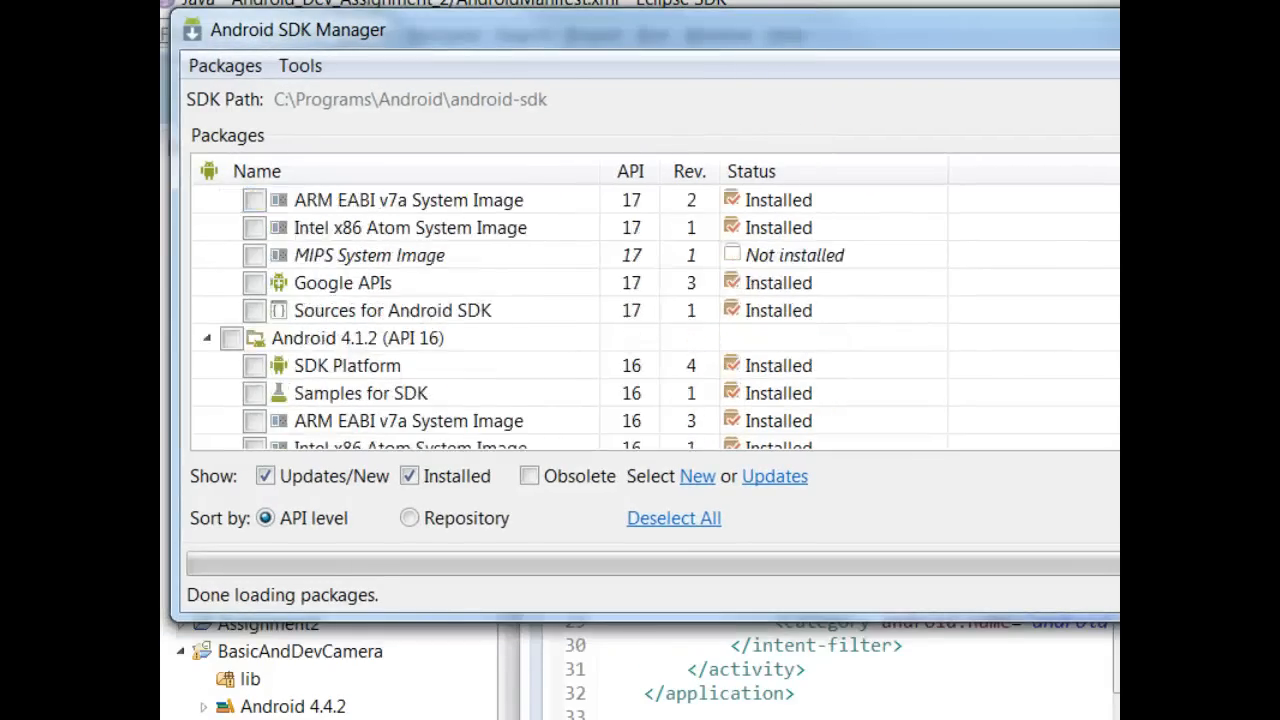
scroll(560, 320, "up", 20)
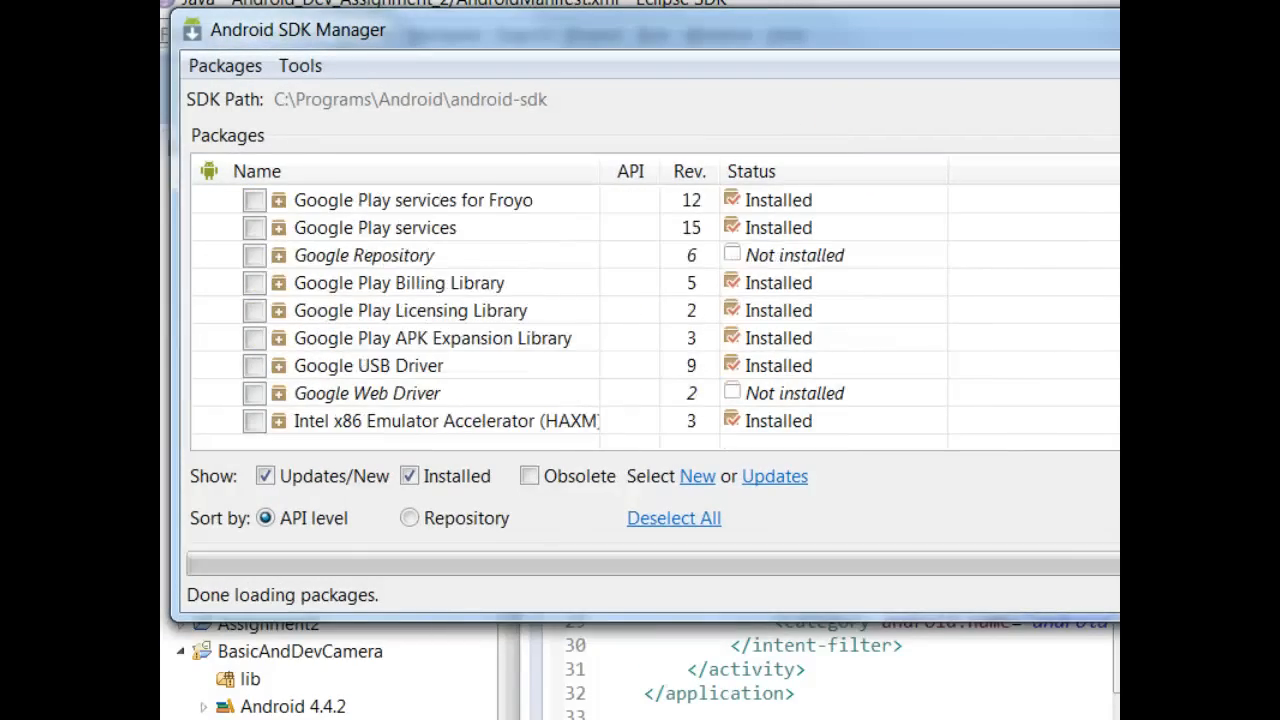
scroll(560, 320, "down", 2)
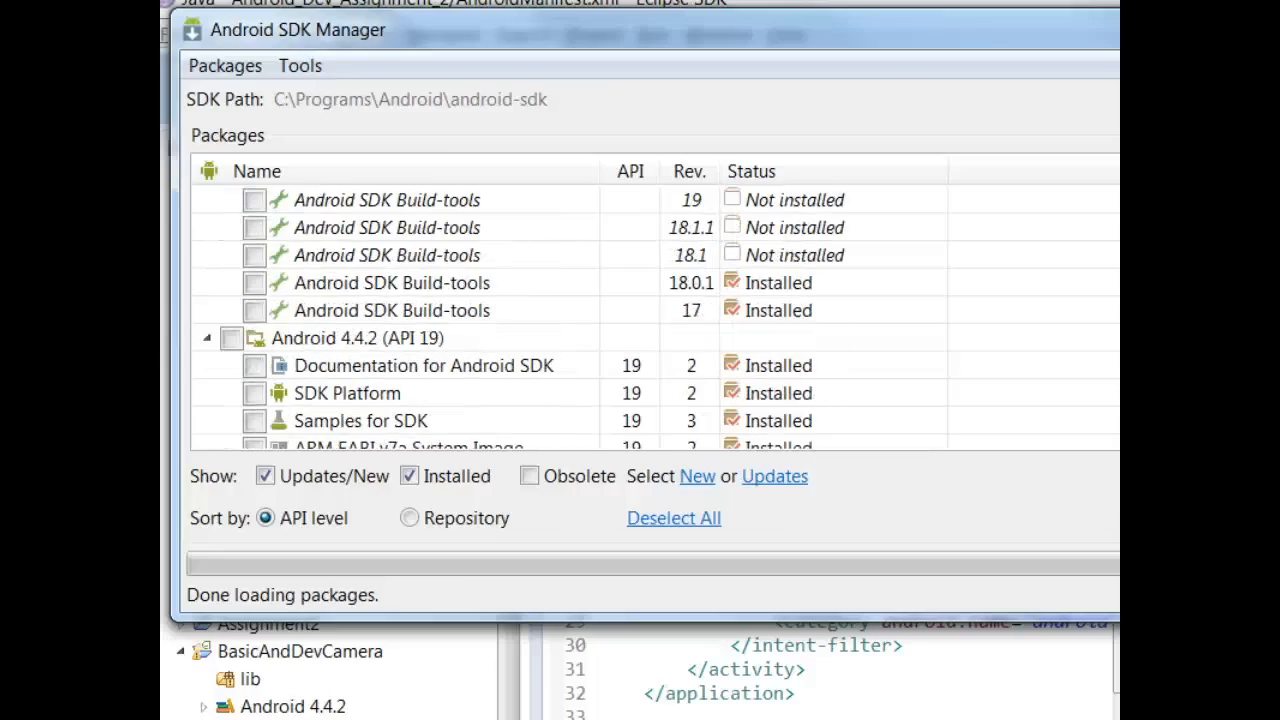
scroll(560, 320, "down", 2)
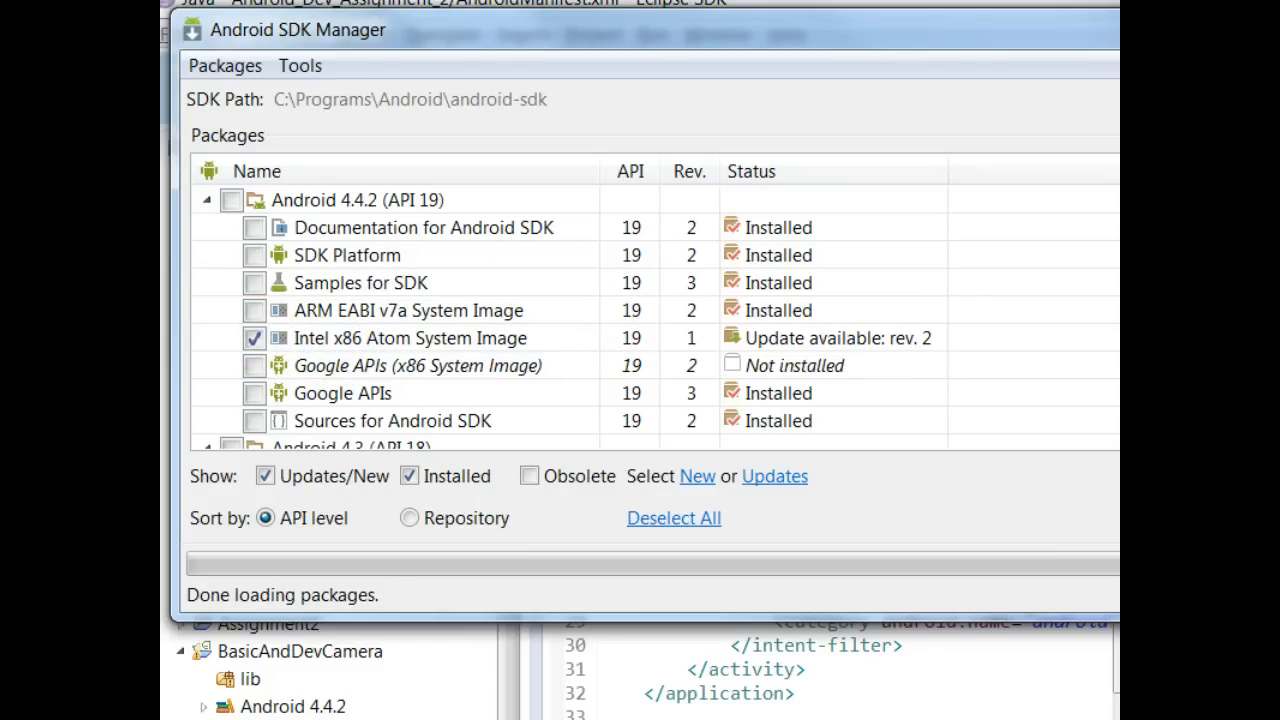
- Review the Intel x86 Atom System Image rows for API 19, 18 and 17, then close SDK Manager
left_click_drag(1257, 42, 731, 40)
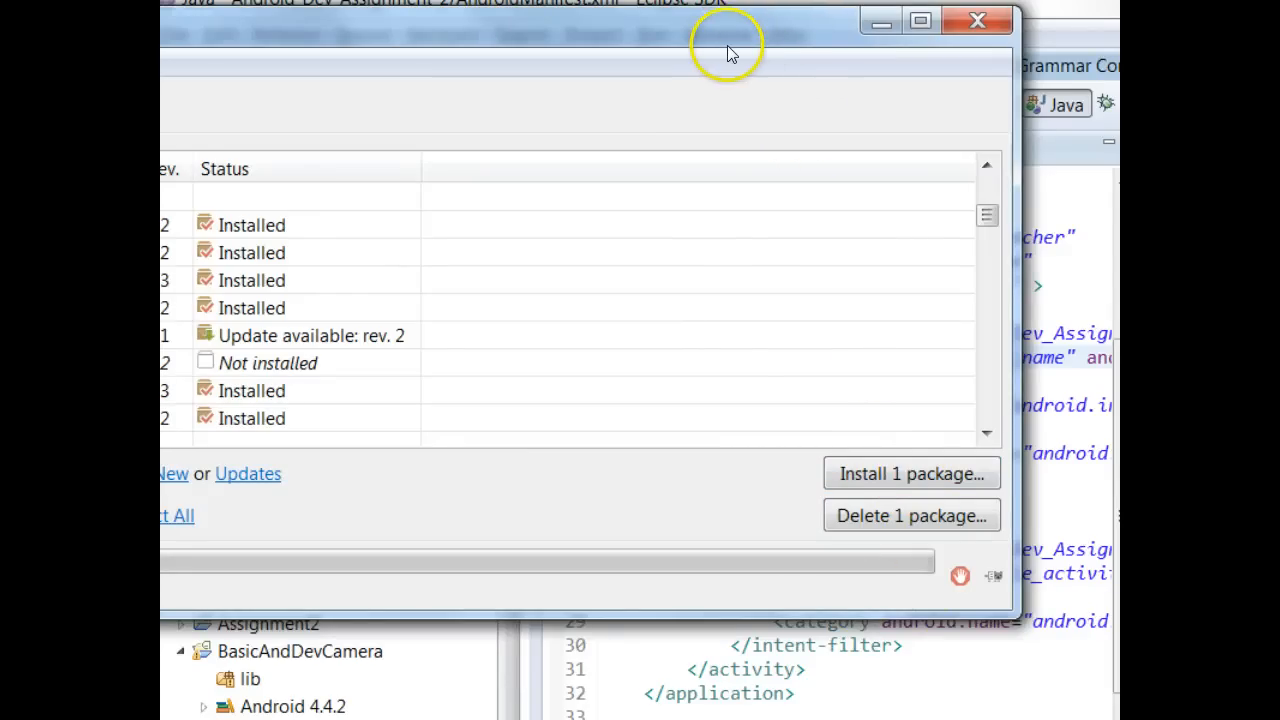
left_click_drag(730, 45, 1264, 100)
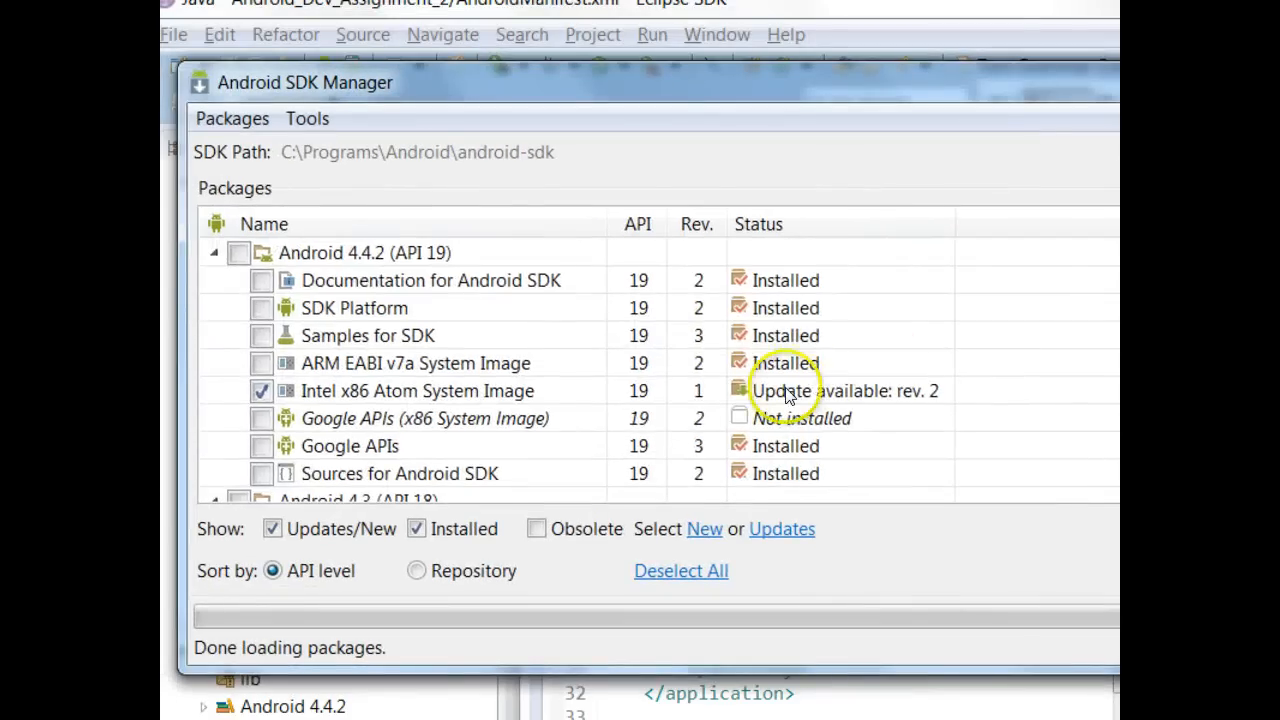
scroll(786, 368, "down", 2)
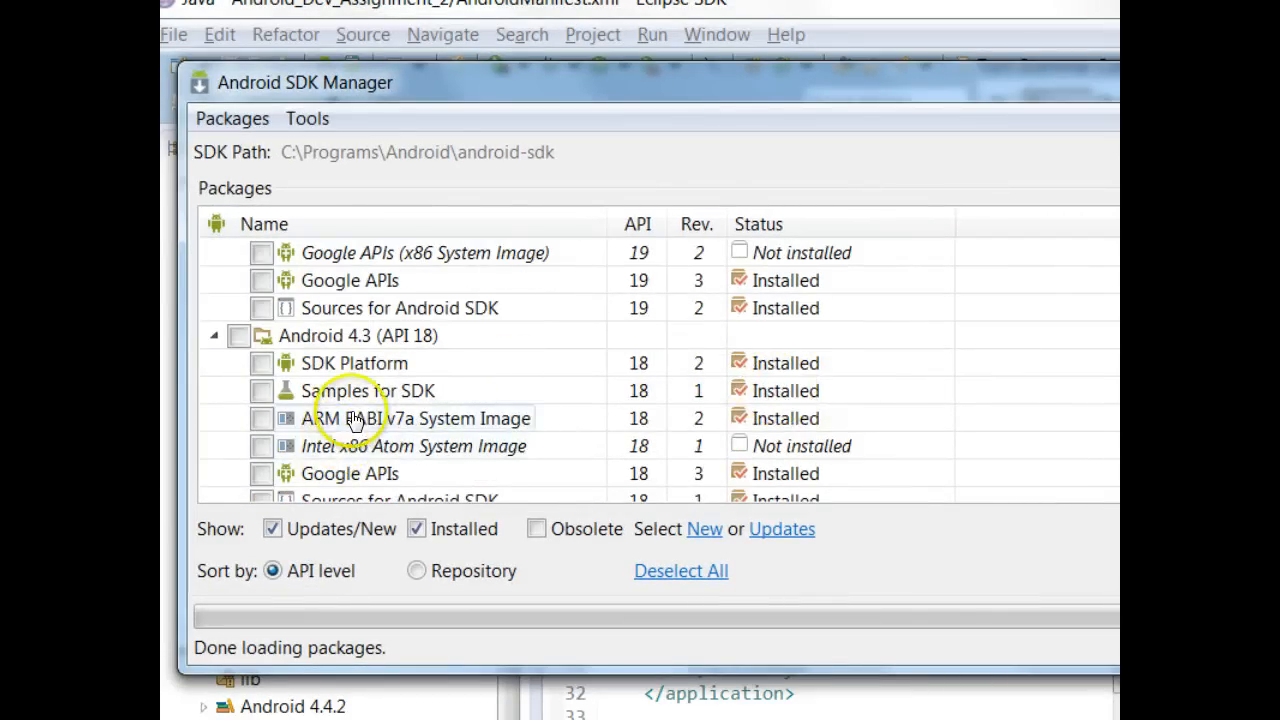
scroll(563, 314, "up", 2)
scroll(640, 370, "down", 2)
scroll(650, 390, "down", 1)
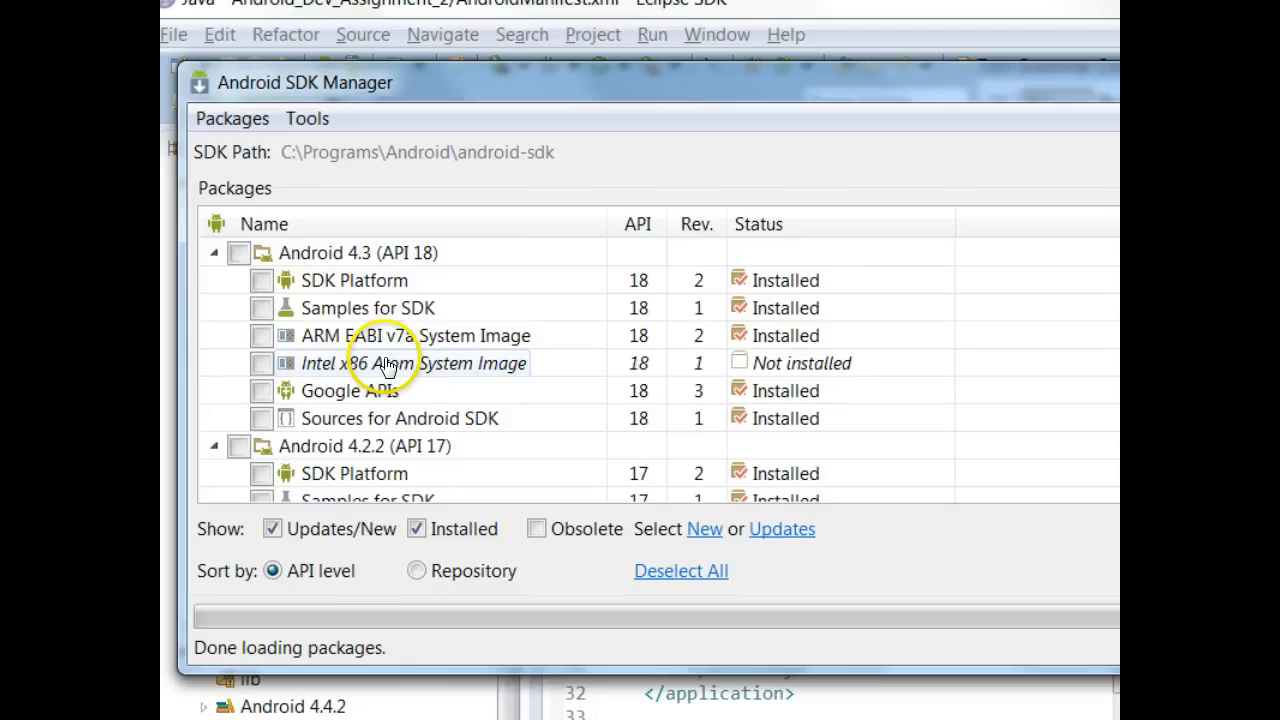
scroll(385, 365, "down", 2)
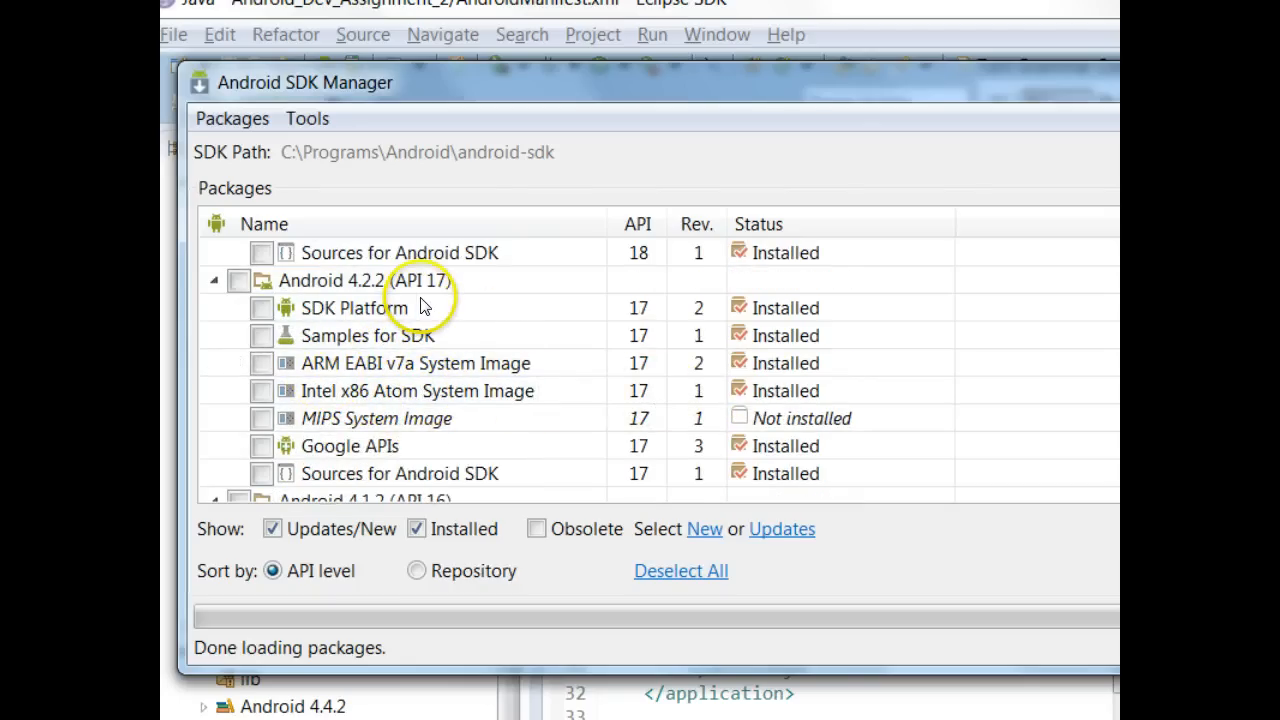
scroll(430, 307, "up", 7)
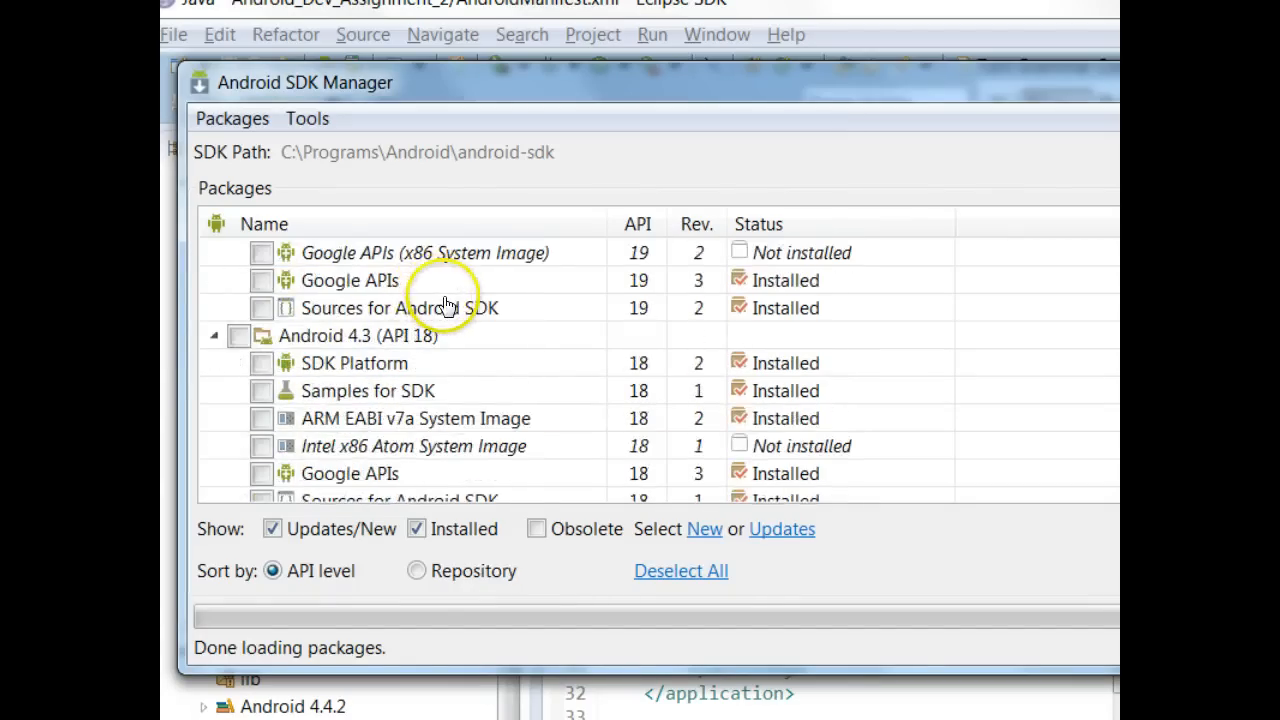
scroll(445, 308, "down", 2)
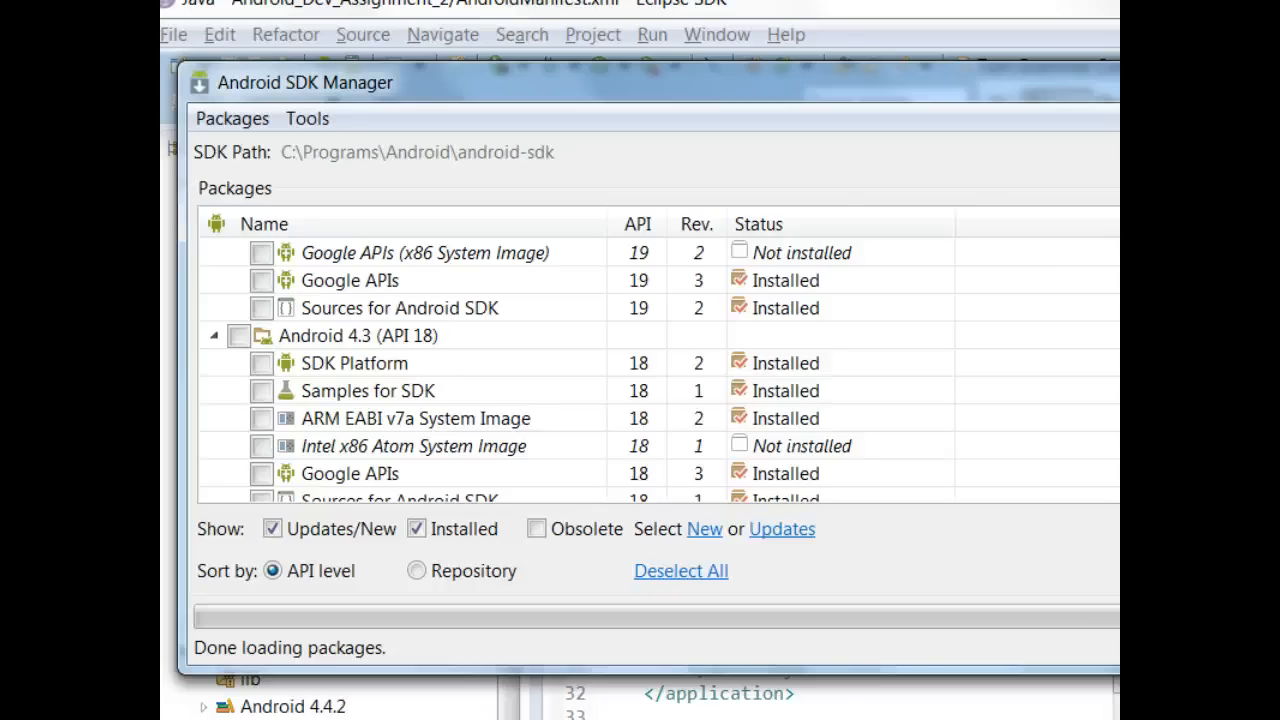
left_click_drag(1119, 366, 1076, 366)
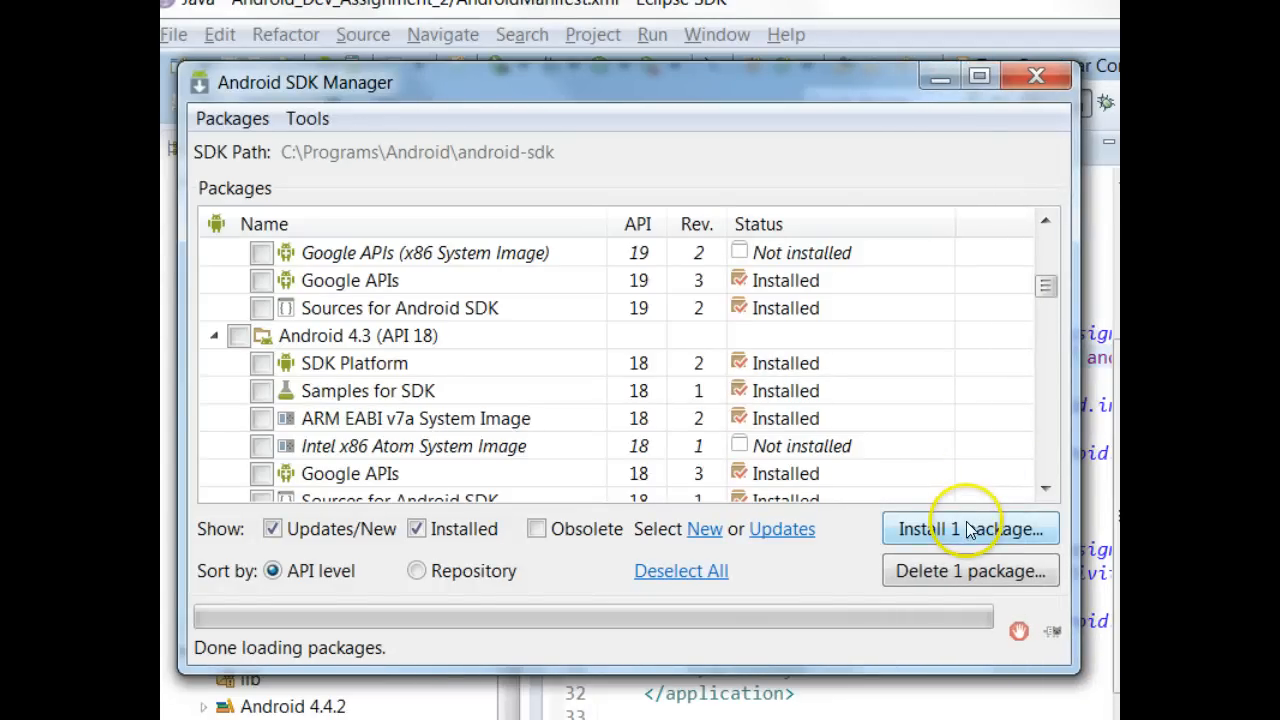
left_click(1036, 78)
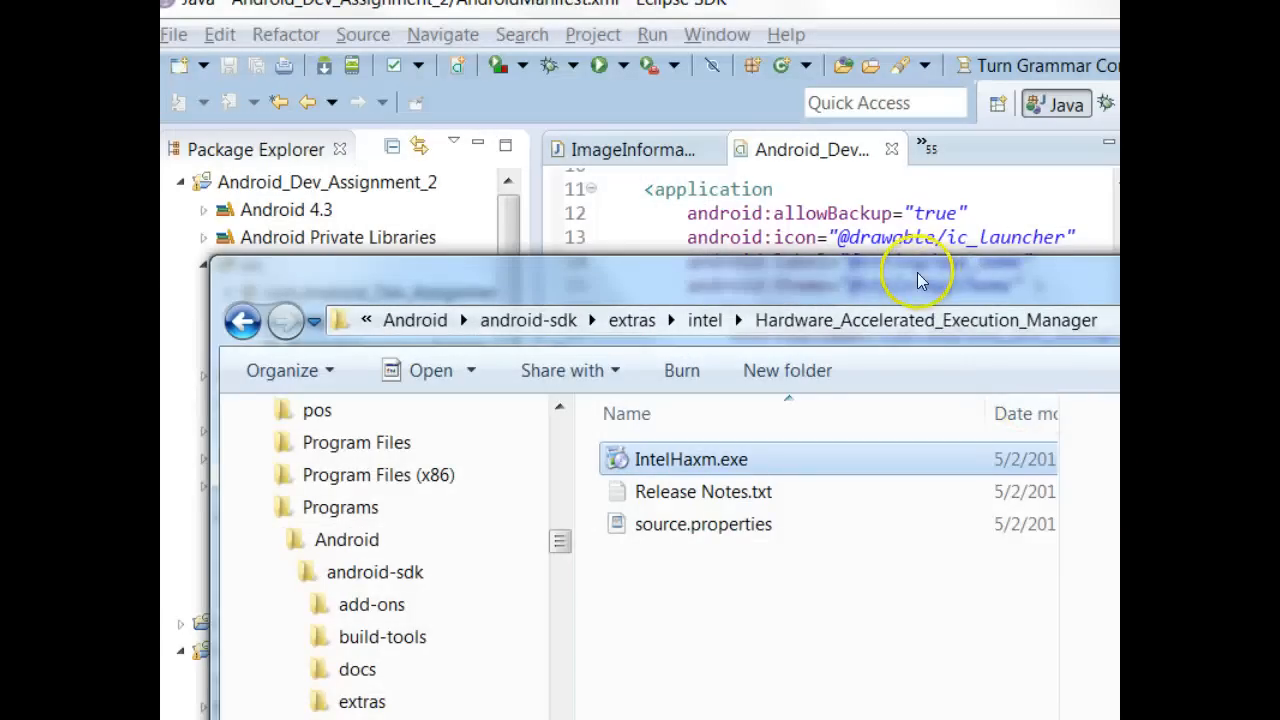
left_click_drag(903, 263, 874, 23)
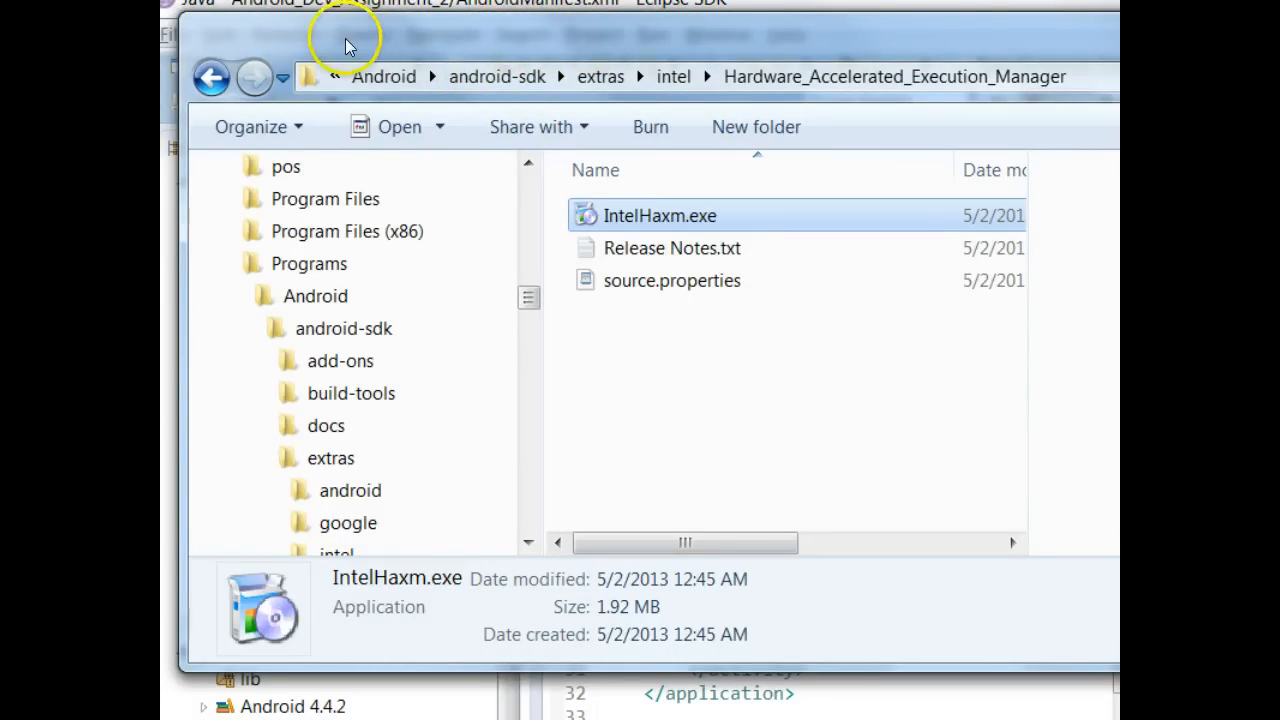
left_click_drag(343, 40, 1279, 200)
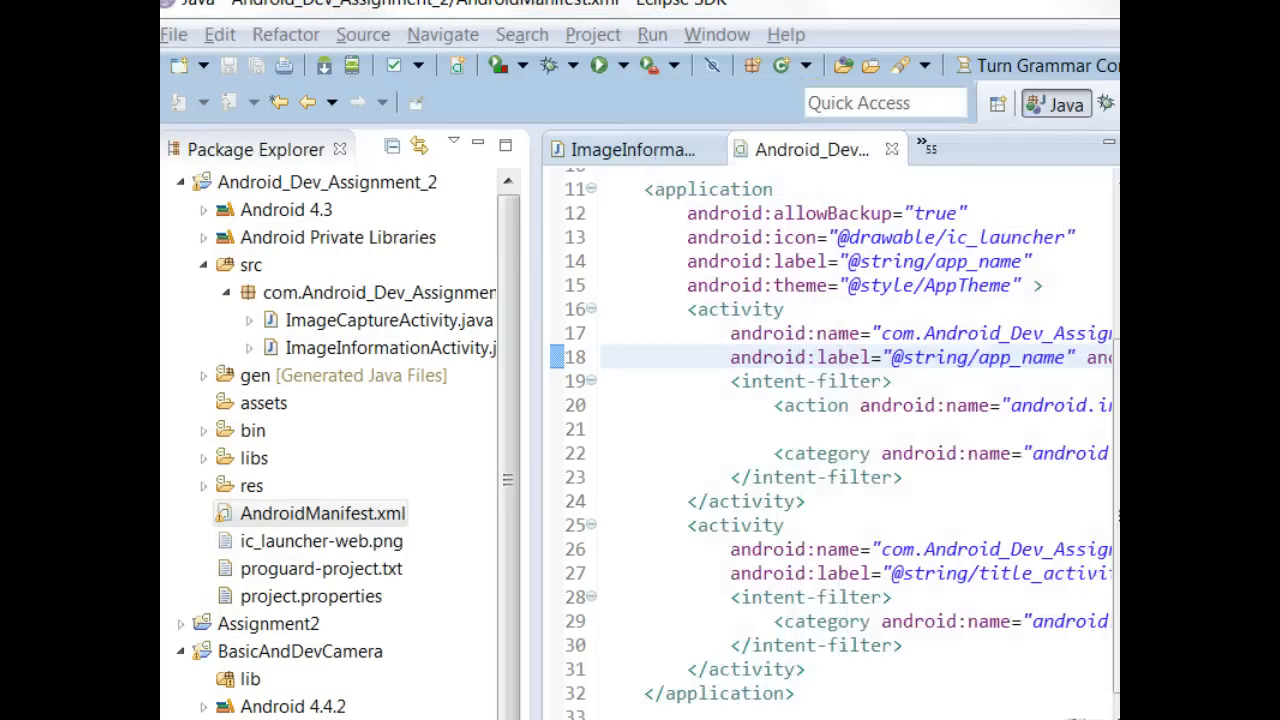
- Open the Android preferences page and copy the SDK location C:\Programs\Android\android-sdk
left_click(728, 38)
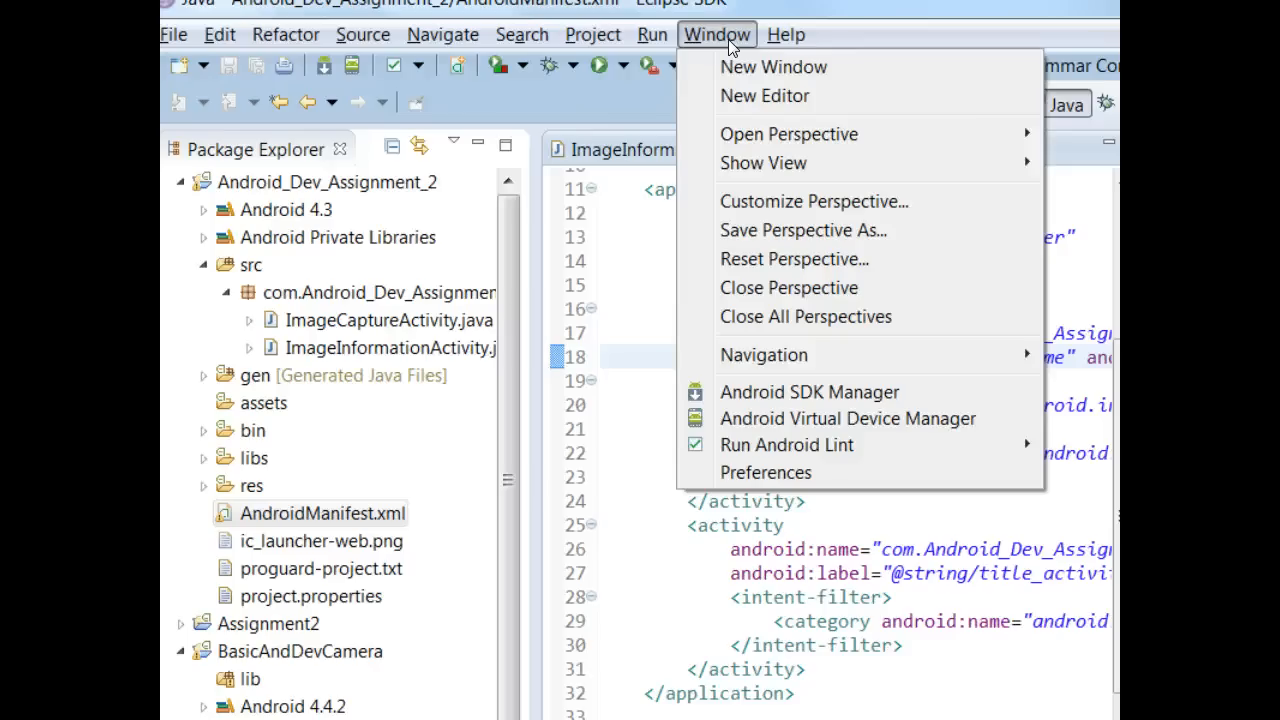
left_click(787, 484)
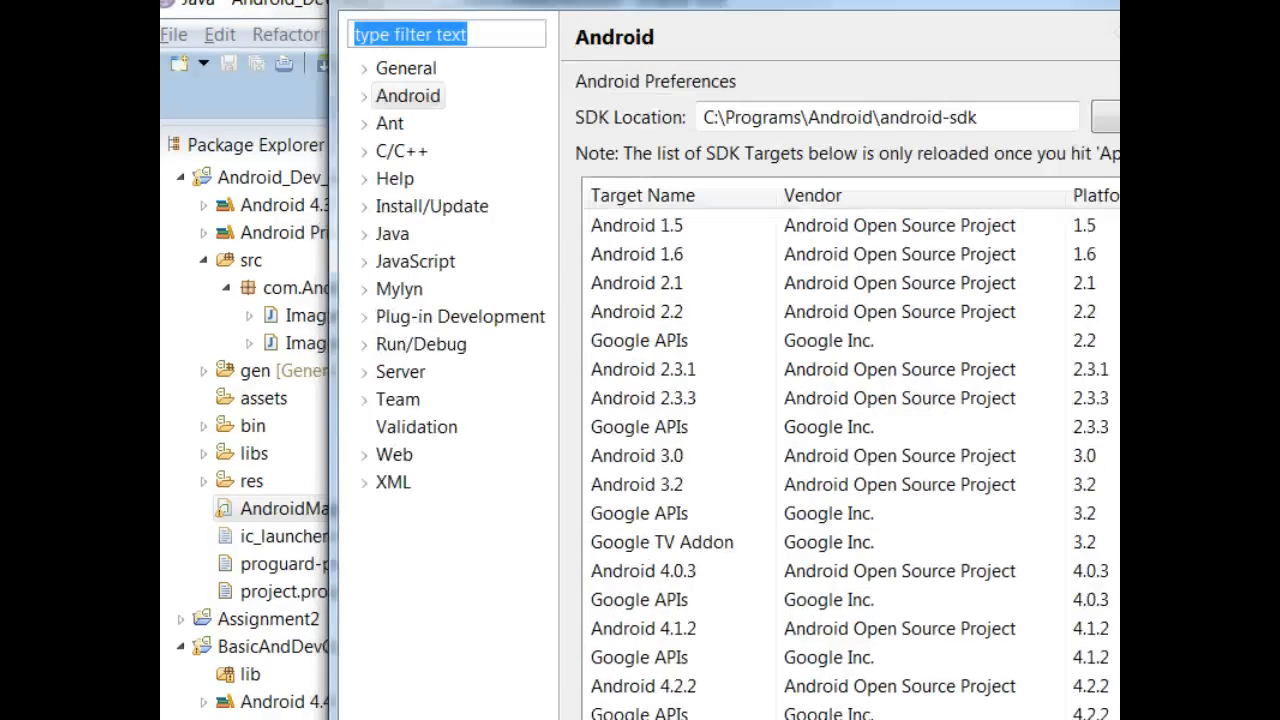
left_click(369, 119)
left_click(689, 142)
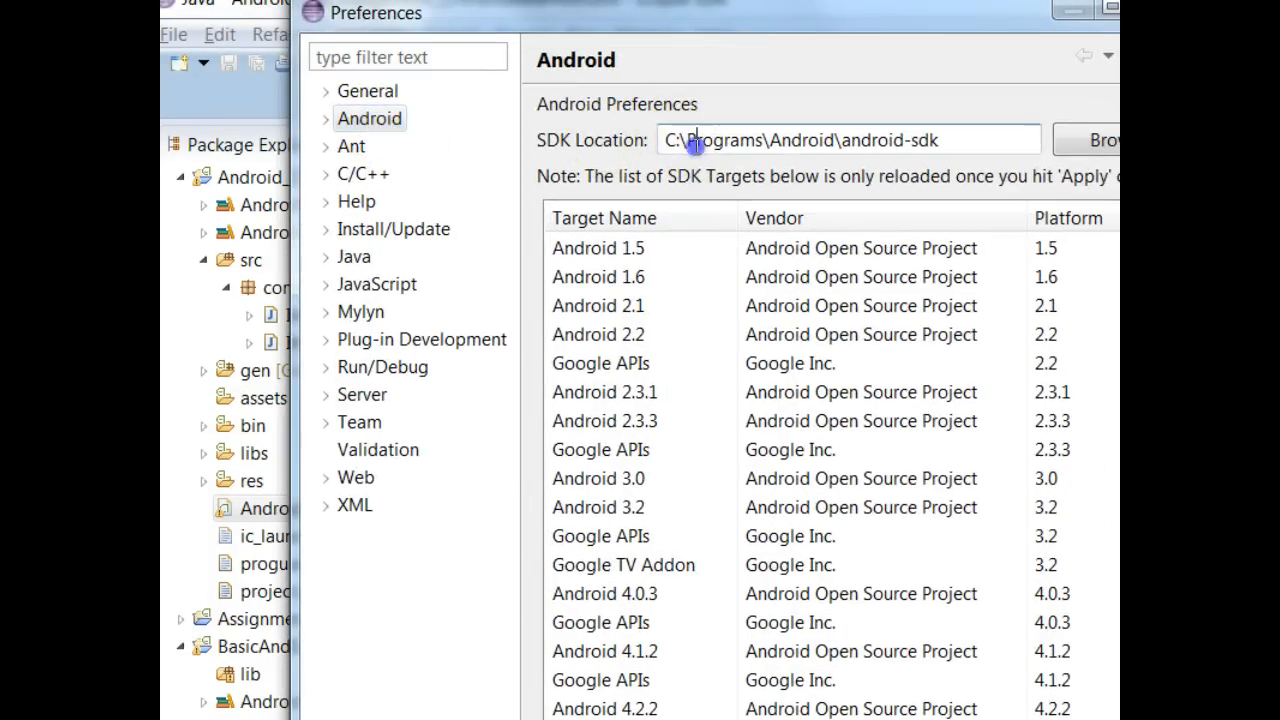
left_click_drag(986, 137, 417, 128)
key("ctrl+c")
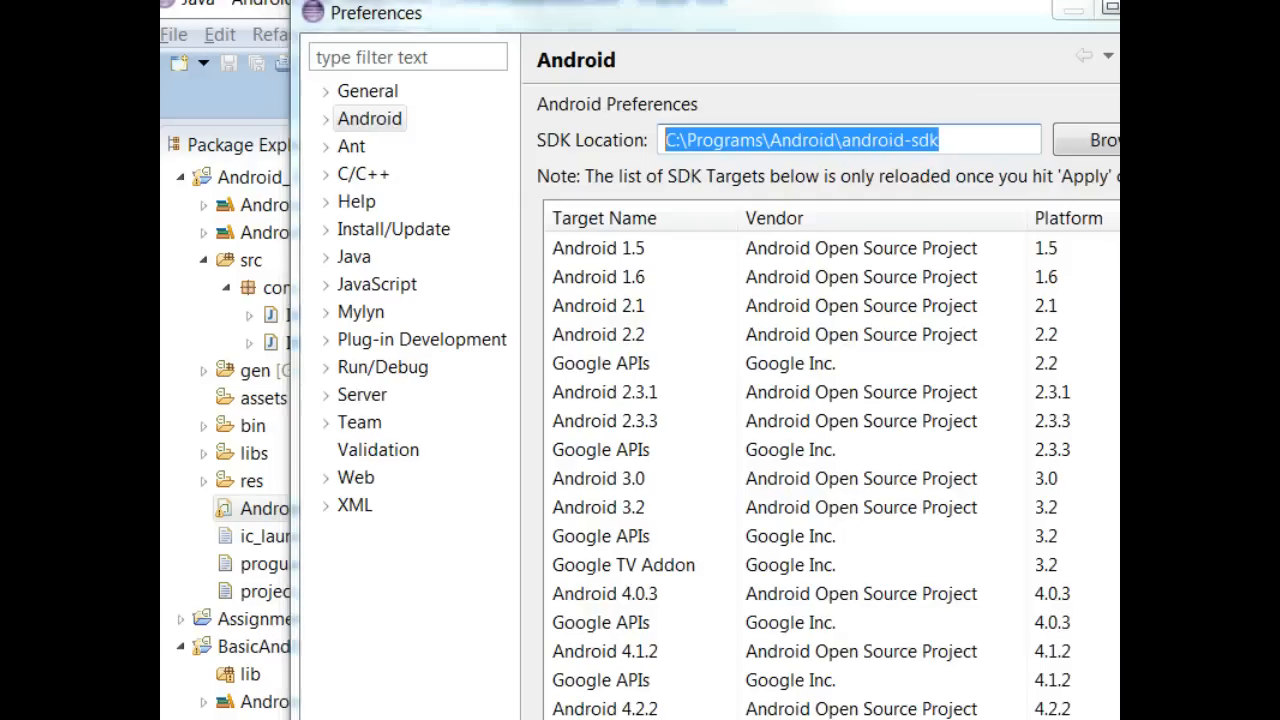
left_click_drag(1115, 118, 447, 110)
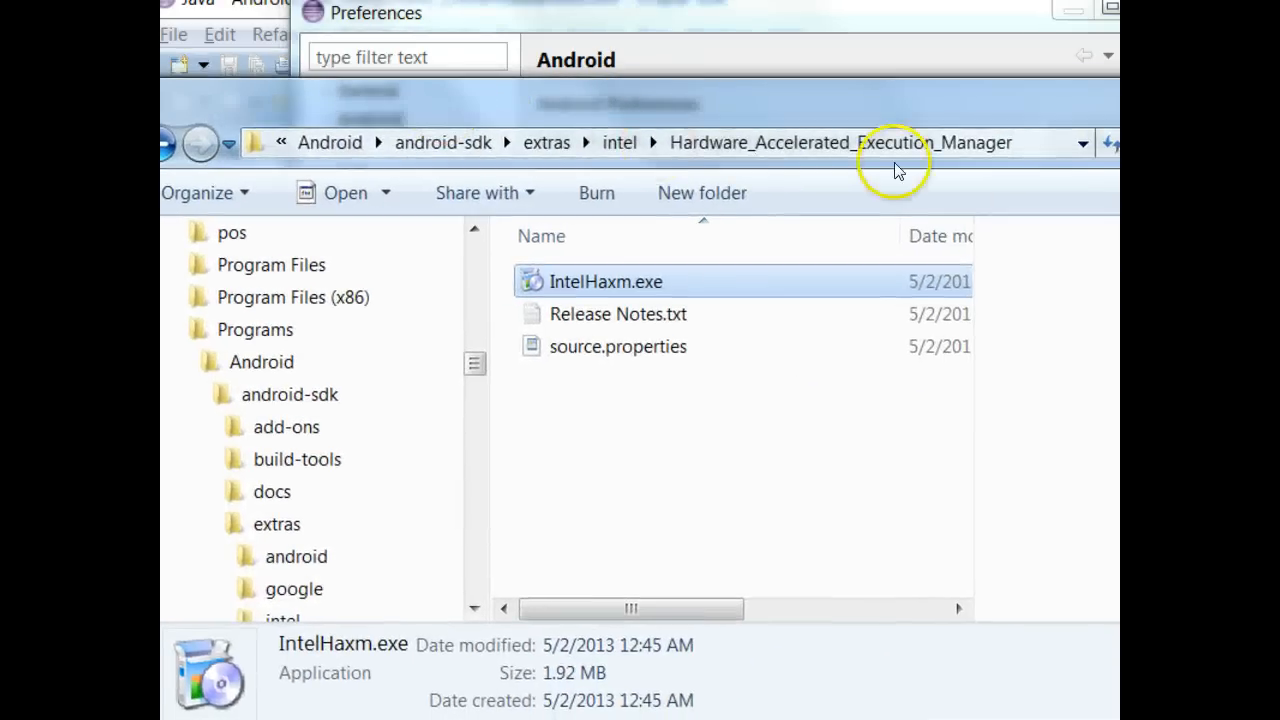
- Paste the SDK path into Explorer's address bar to go to the android-sdk folder
left_click(1021, 148)
key("ctrl+v")
key("ctrl+a")
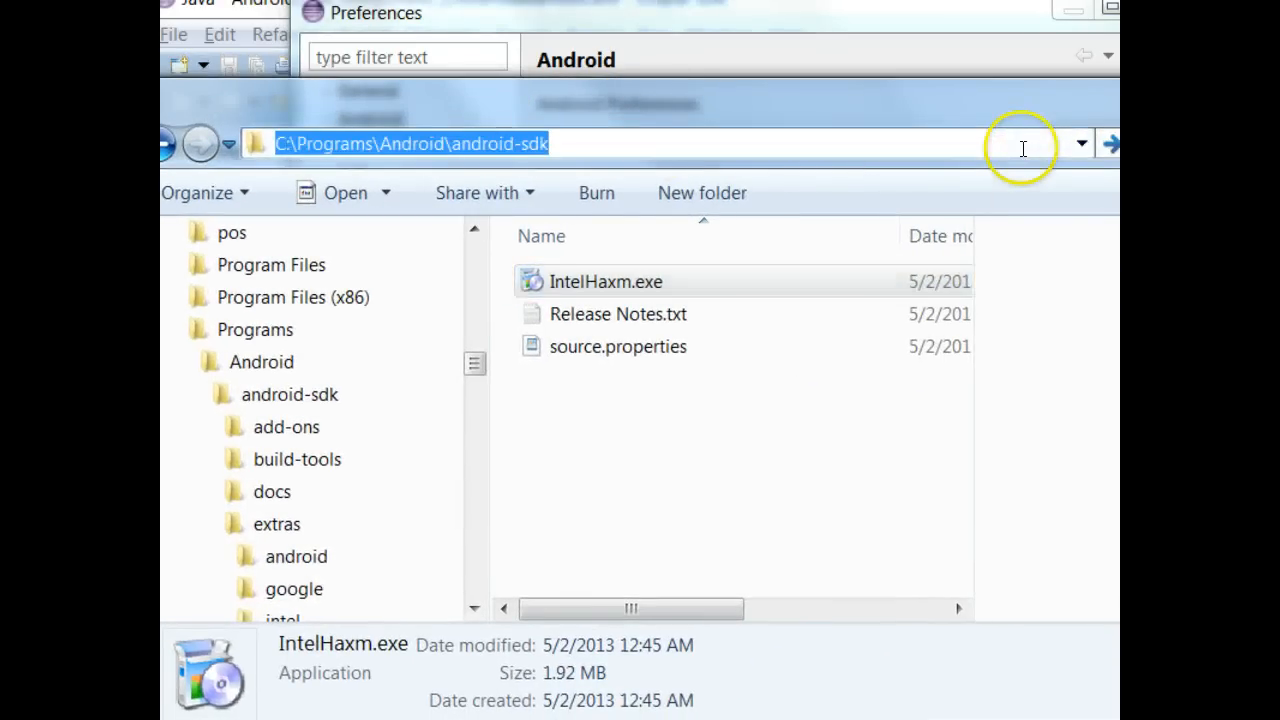
key("Return")
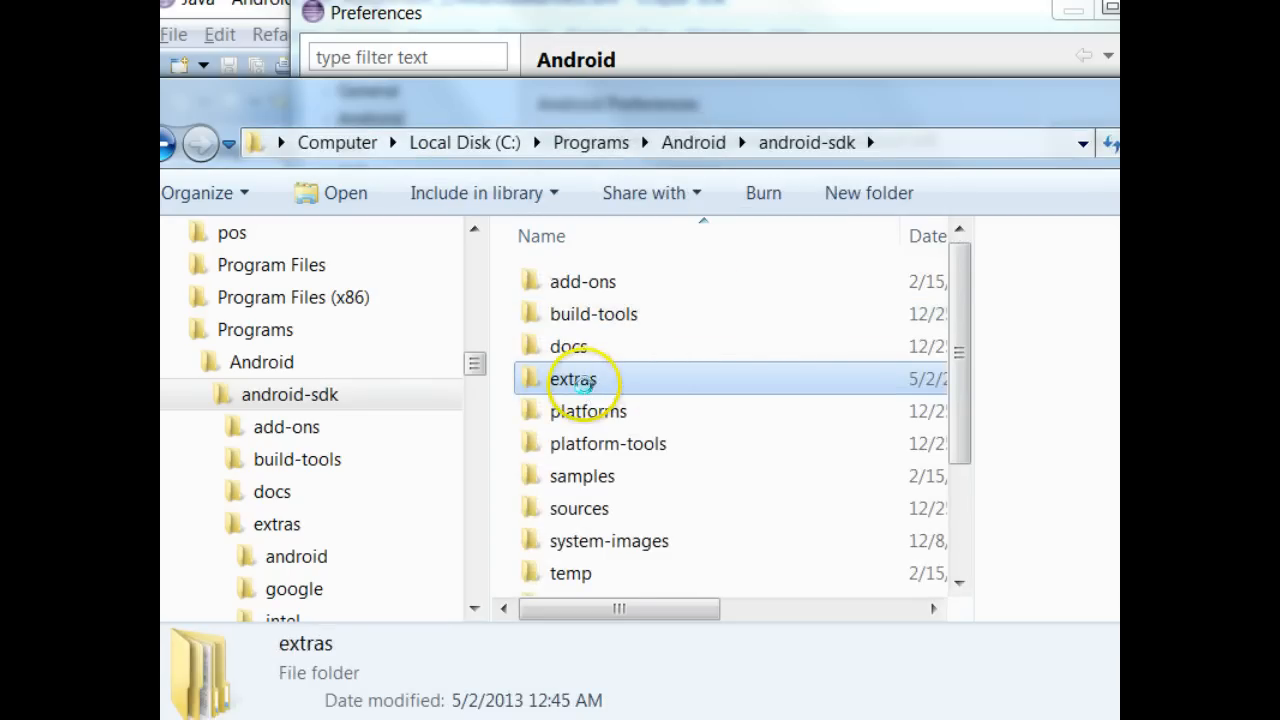
- Go into extras\intel\Hardware_Accelerated_Execution_Manager and run IntelHaxm.exe
double_click(585, 386)
double_click(582, 348)
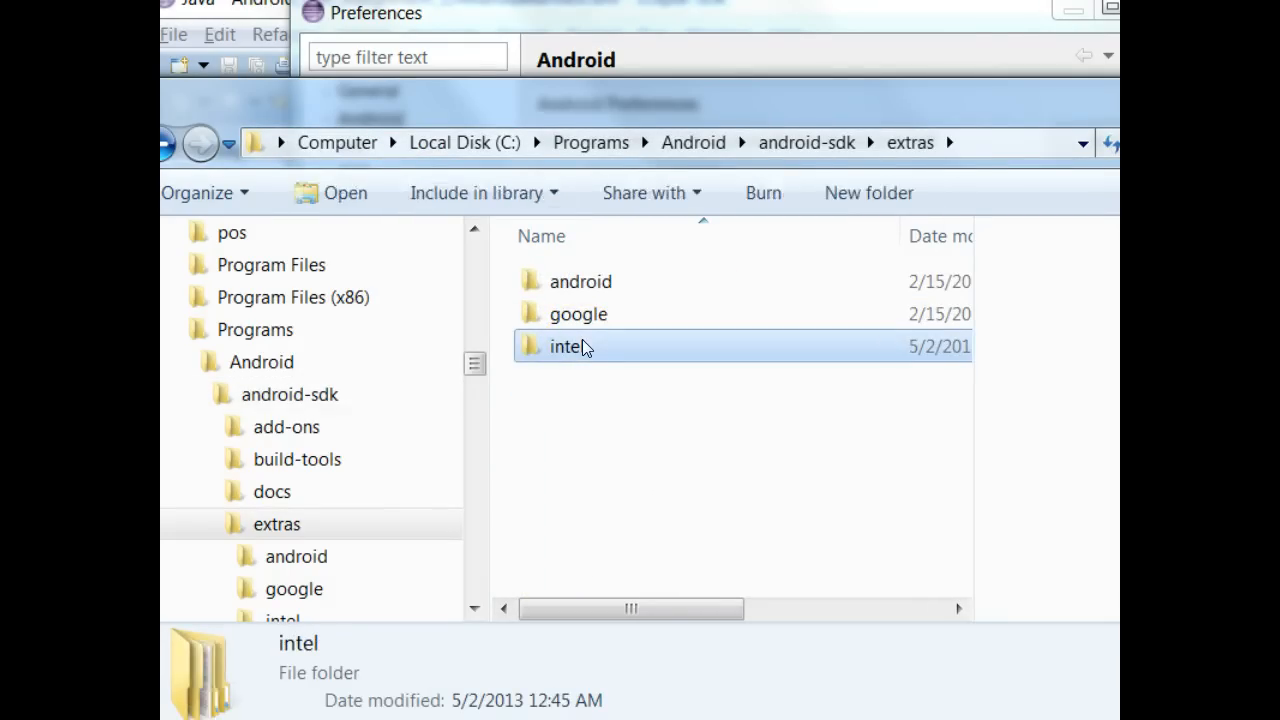
left_click(656, 288)
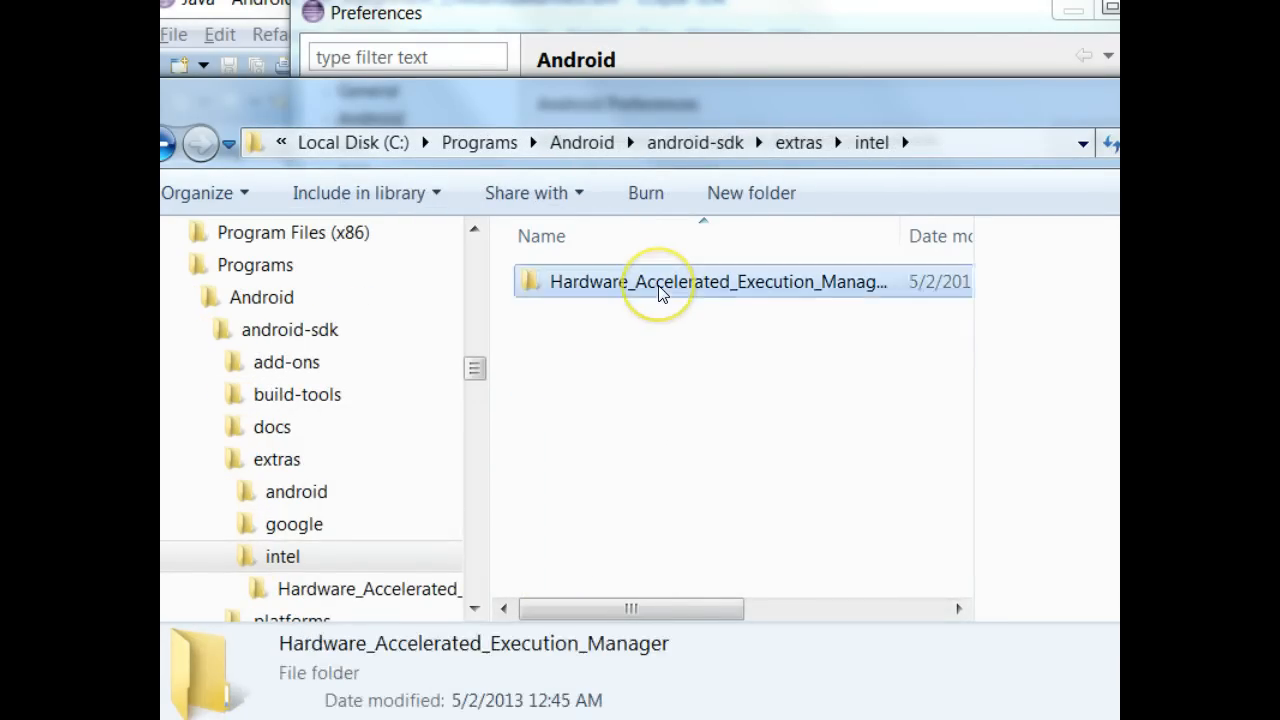
double_click(656, 284)
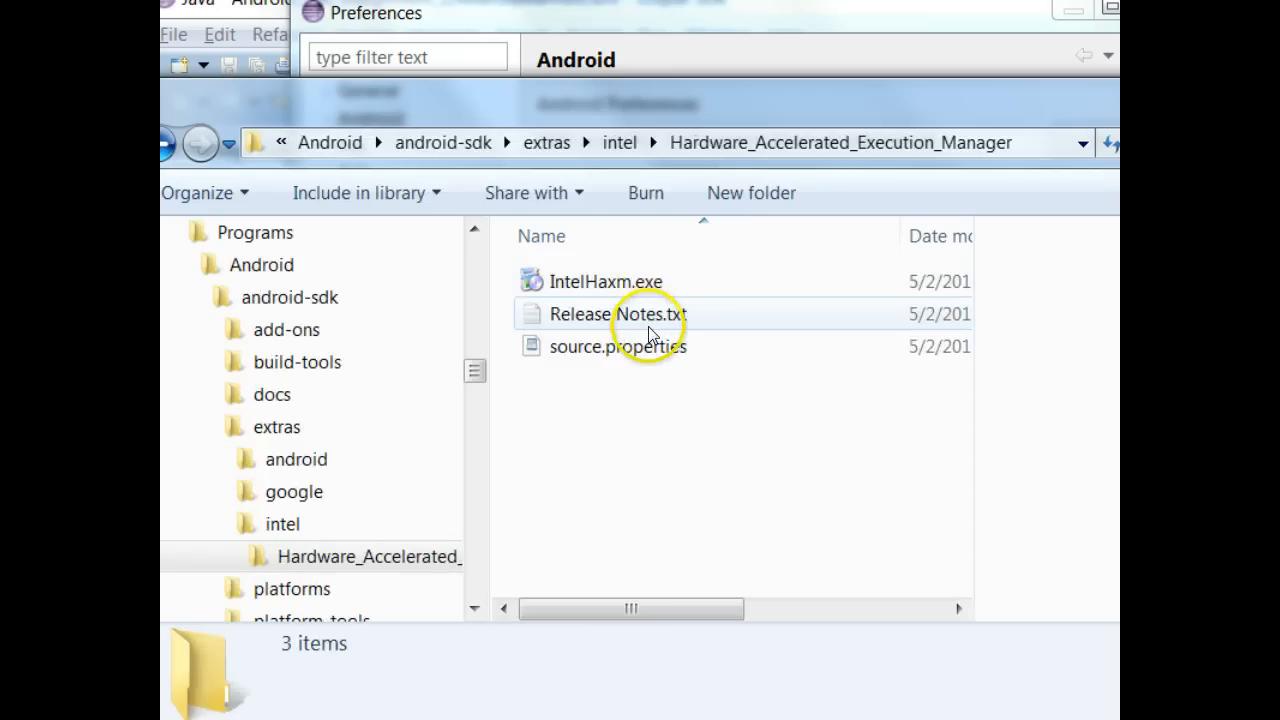
left_click(658, 280)
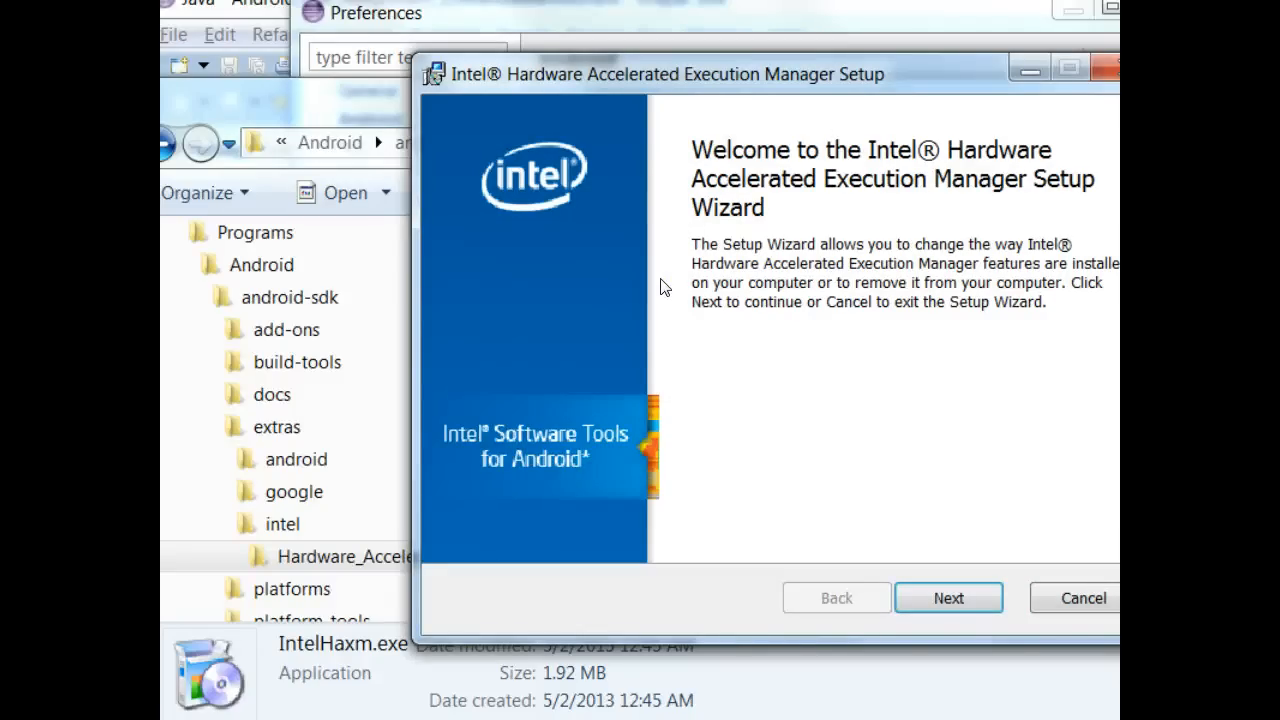
- Cancel the Intel HAXM installation, confirm with Yes, and close the interrupted setup wizard
left_click(949, 597)
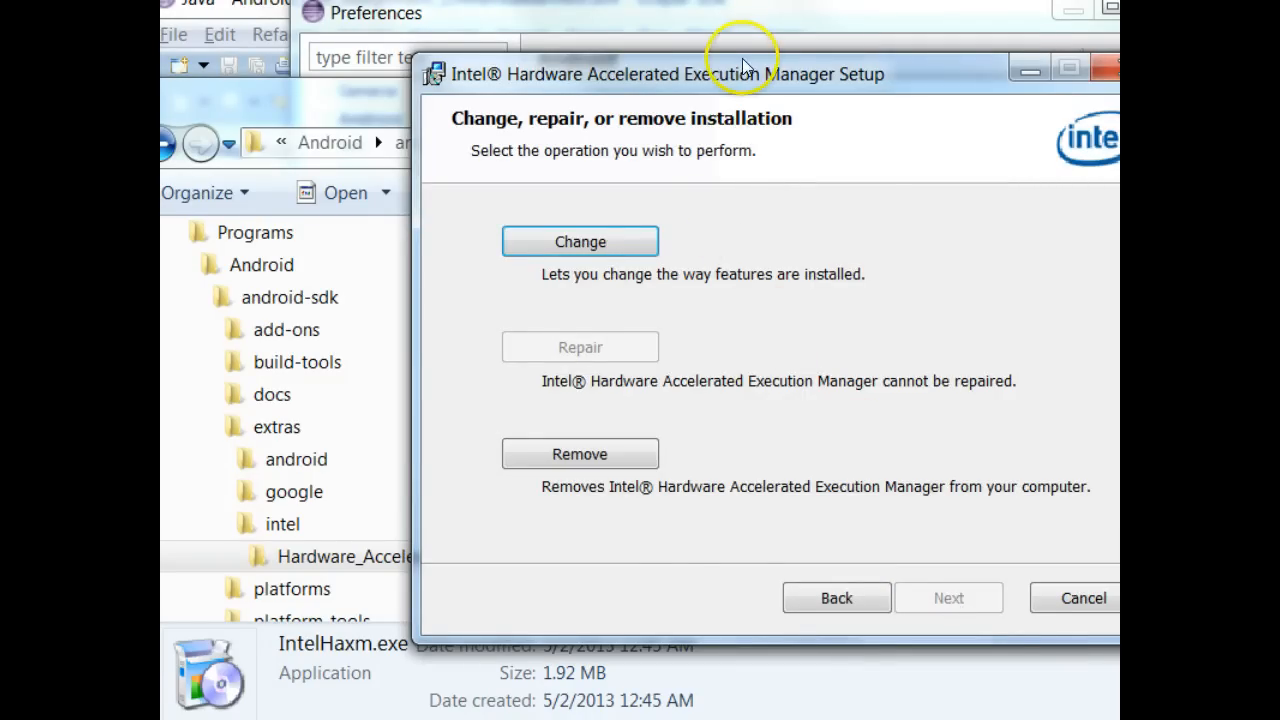
left_click_drag(743, 63, 586, 74)
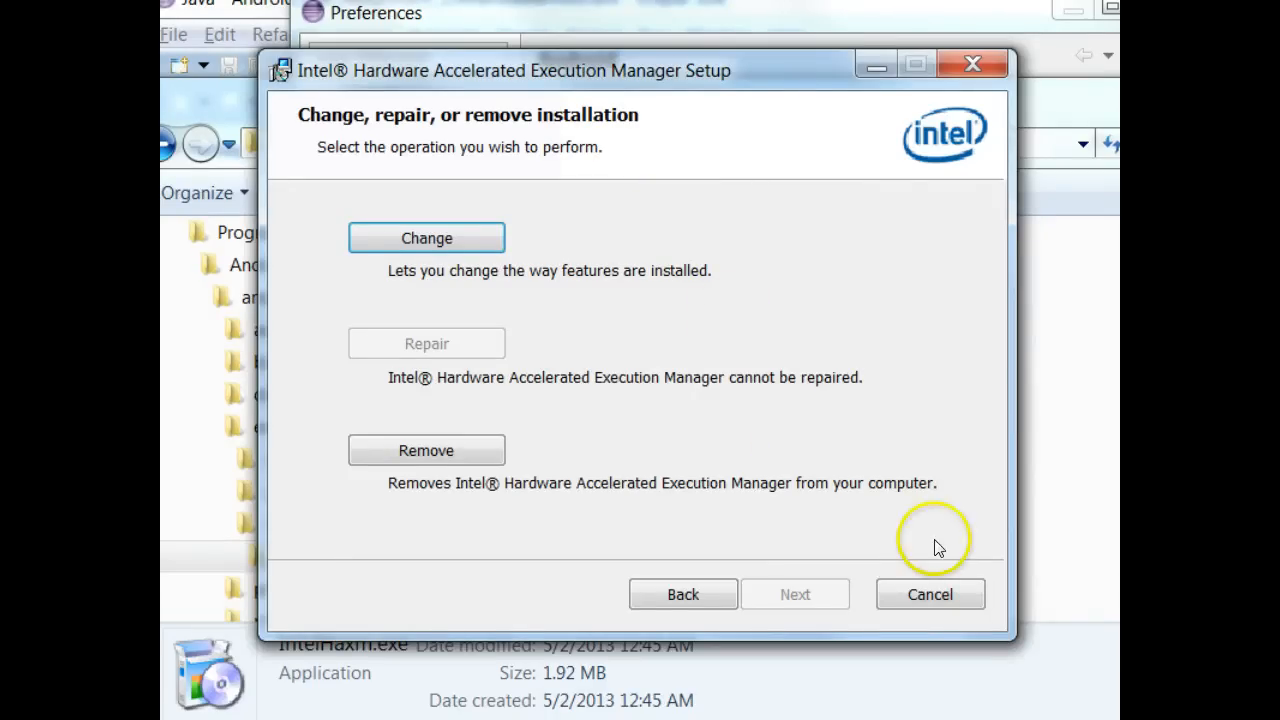
left_click(948, 595)
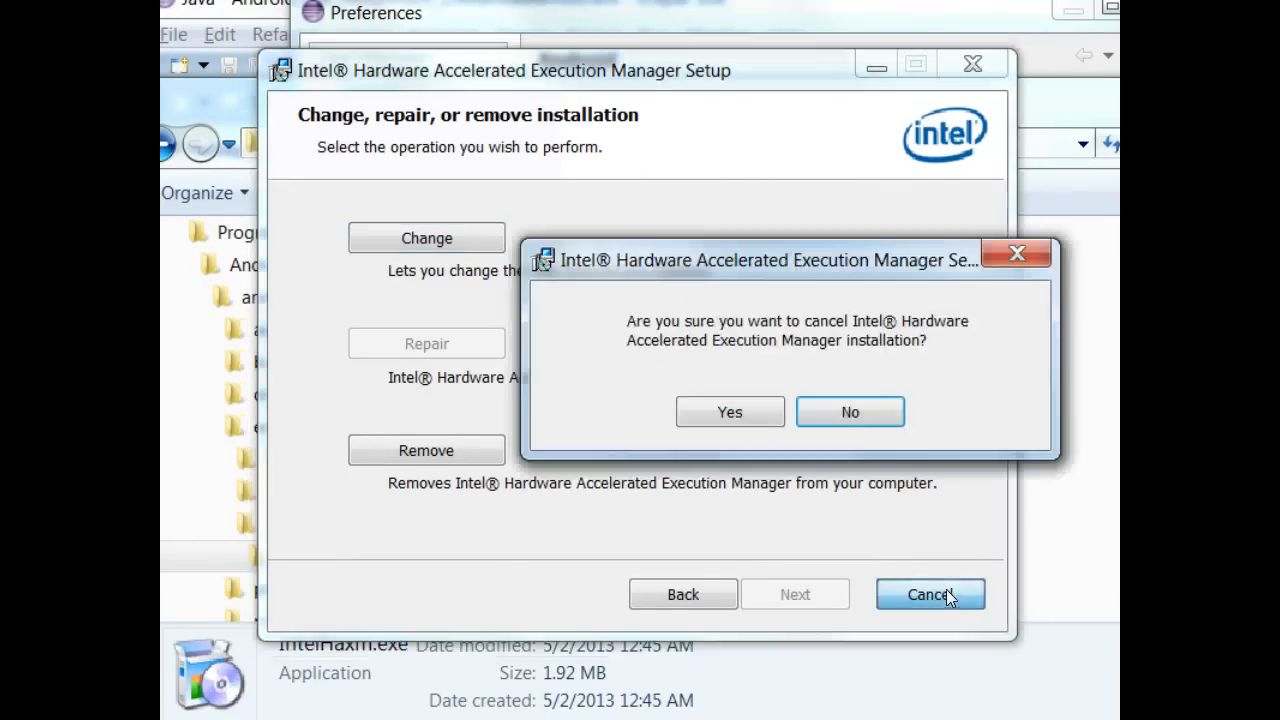
left_click(743, 410)
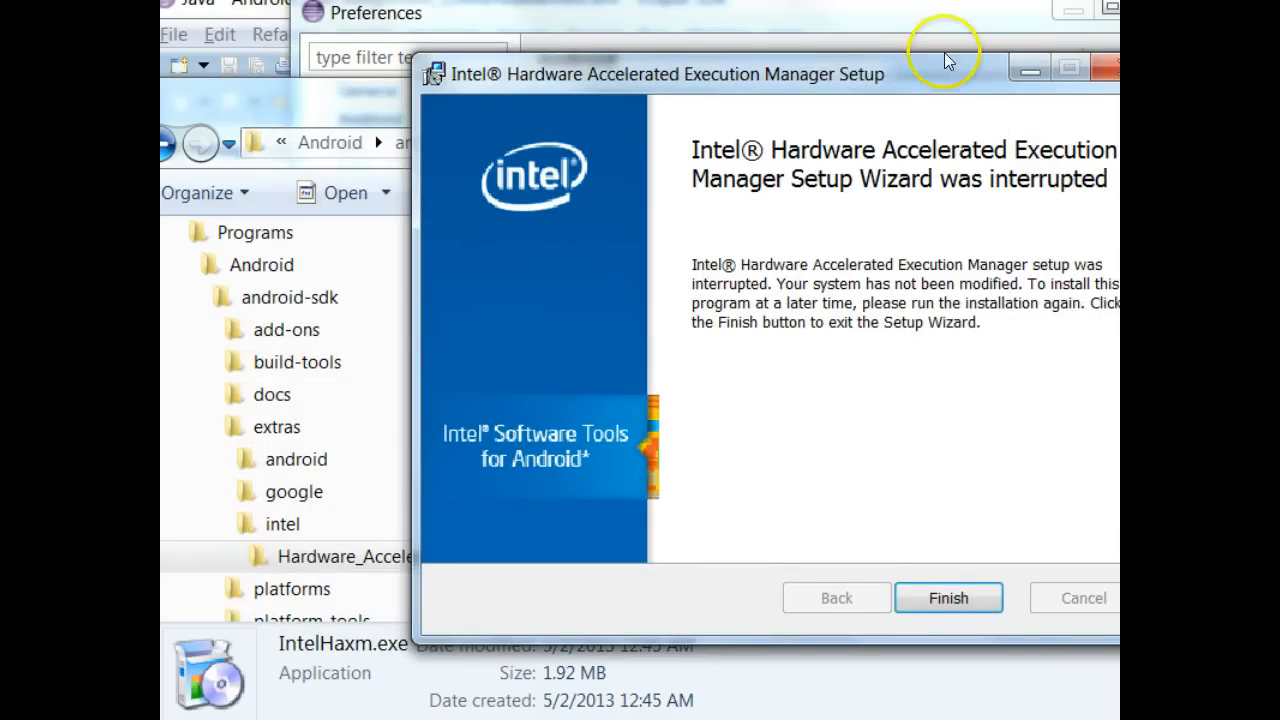
left_click_drag(944, 60, 800, 68)
left_click(986, 86)
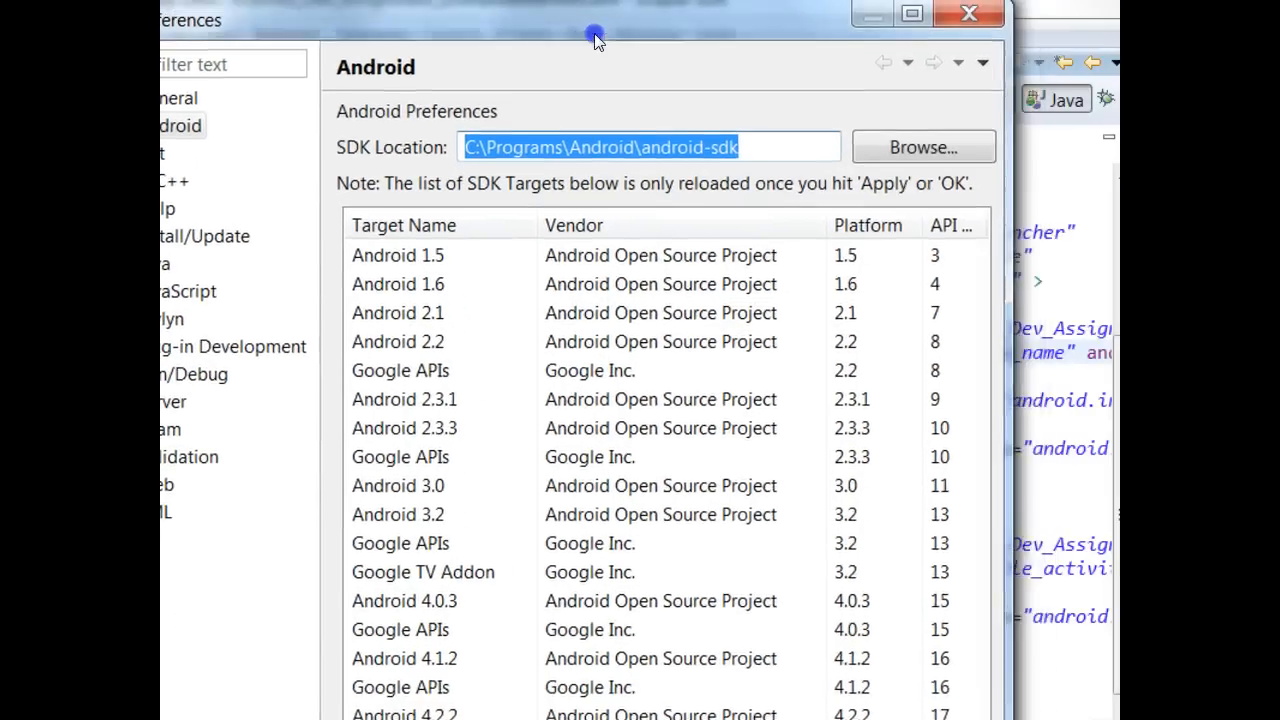
- Close the Preferences dialog and bring up the Android Virtual Device Manager
left_click(969, 13)
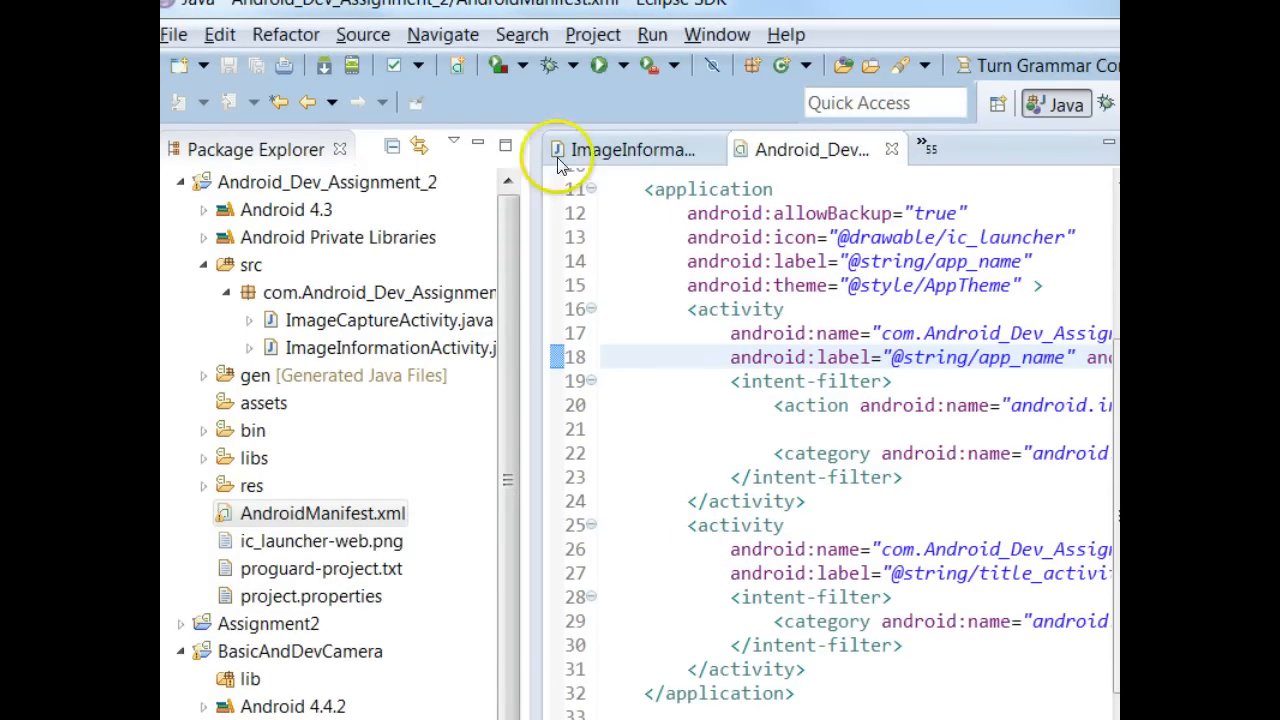
left_click(355, 68)
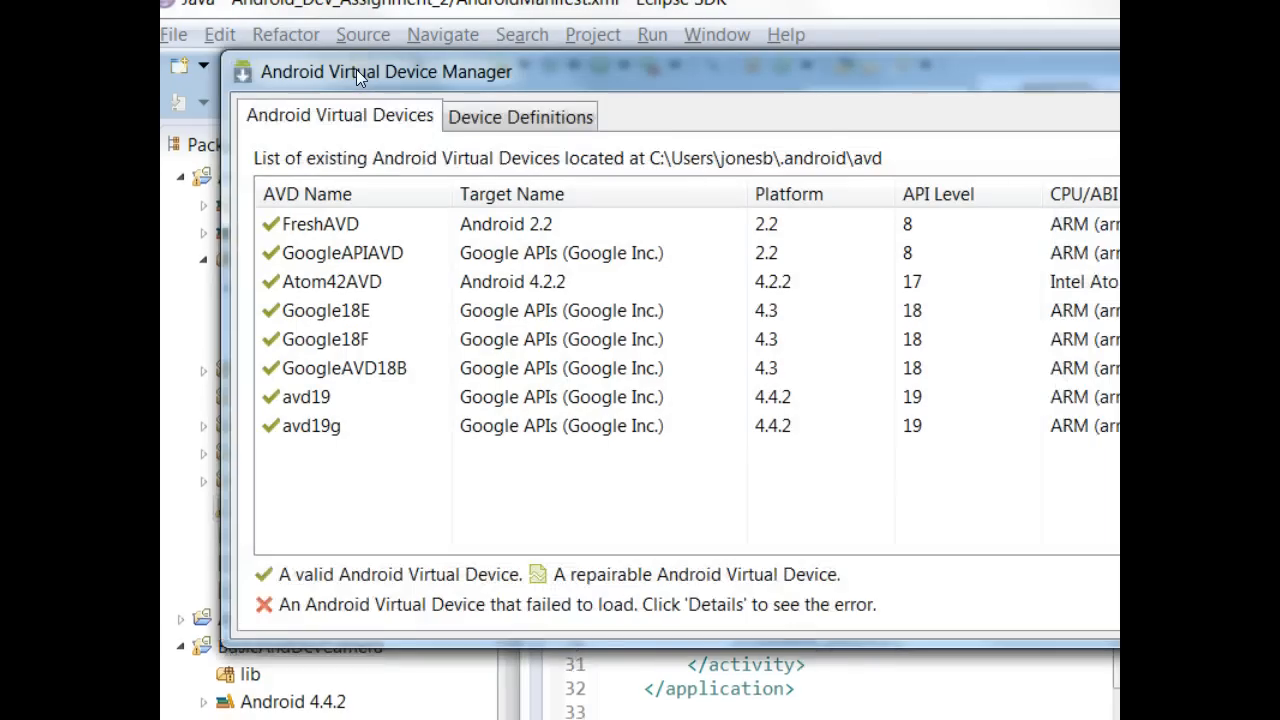
- Start a new AVD named demointelavd using the 5.4" FWVGA device profile
left_click_drag(631, 78, 431, 85)
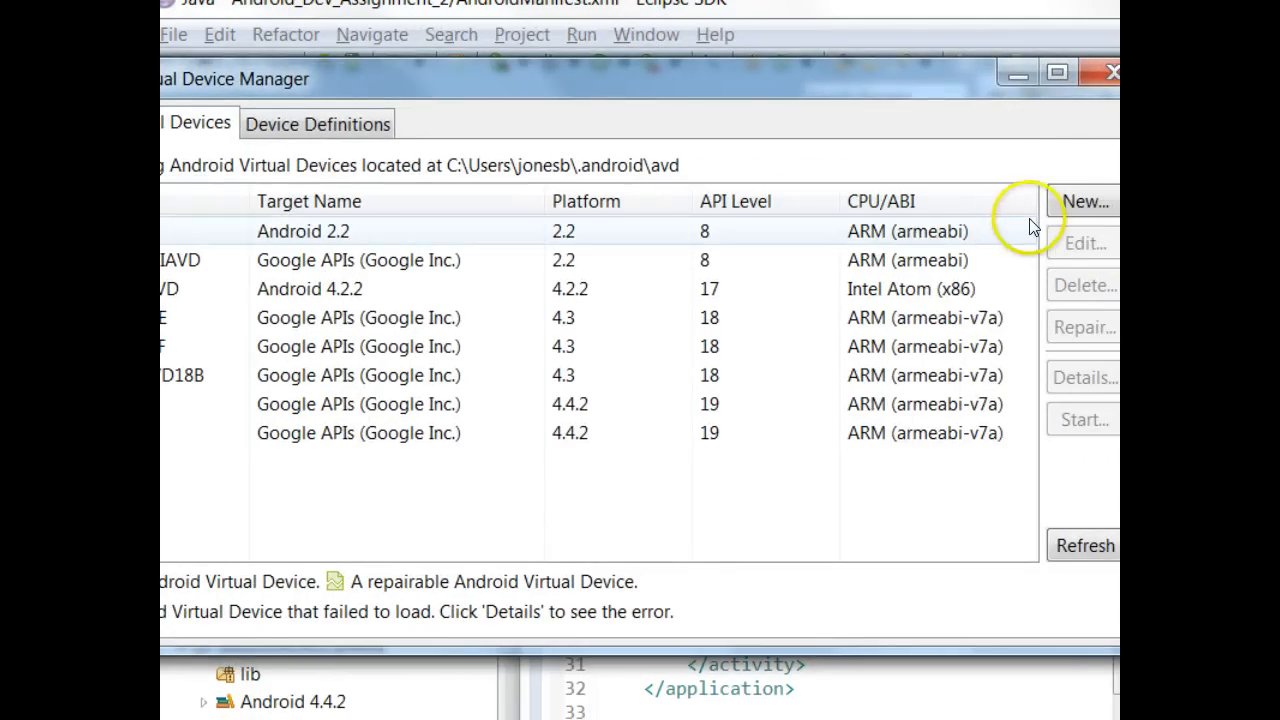
left_click(1084, 202)
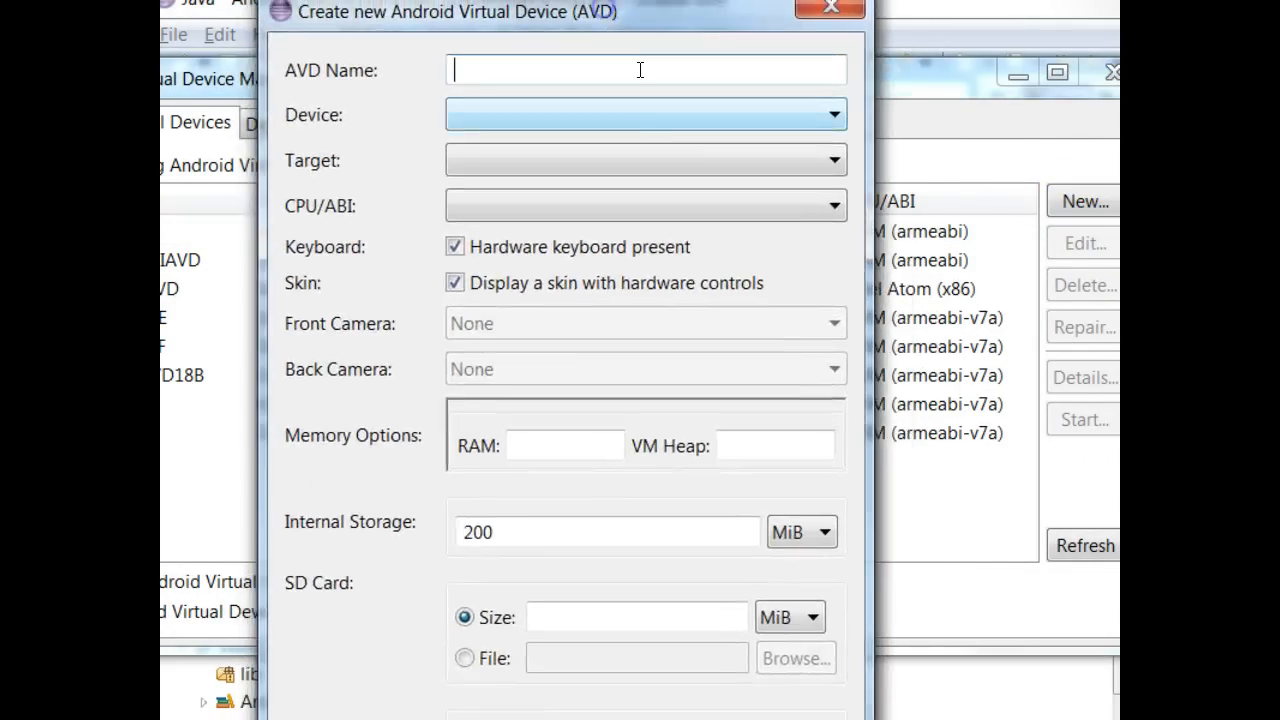
left_click(700, 204)
left_click(700, 204)
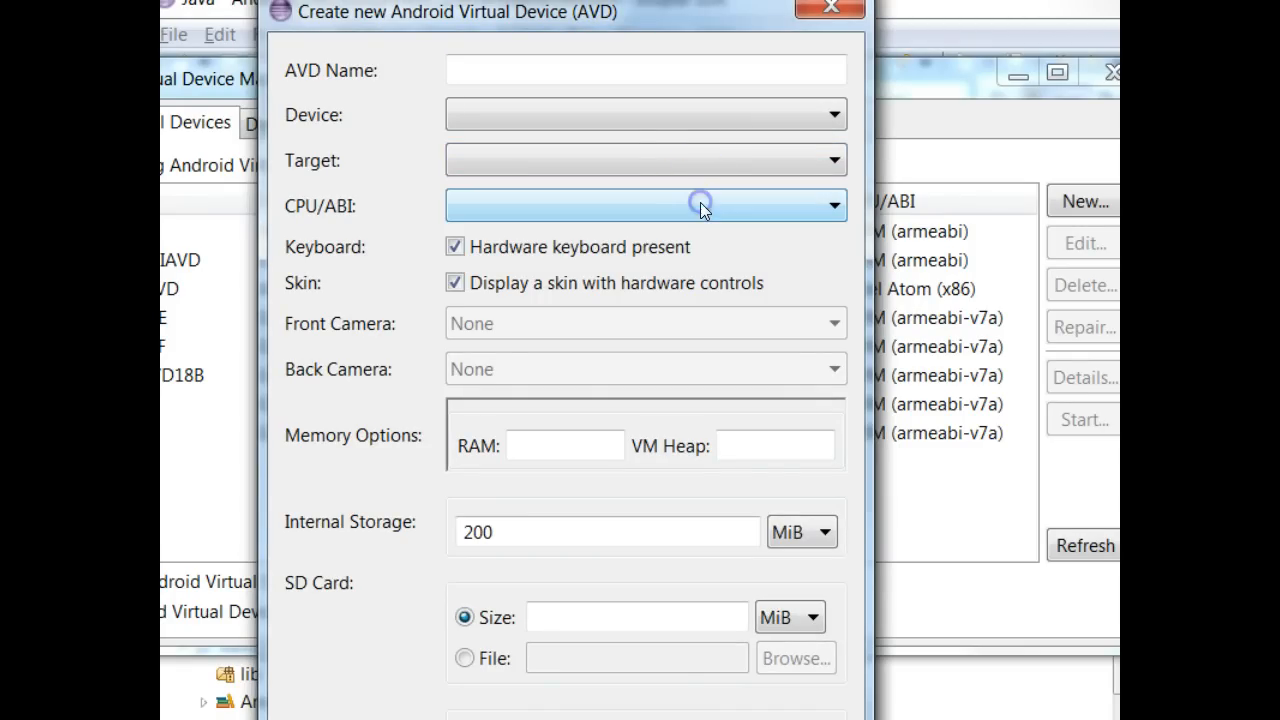
left_click(548, 70)
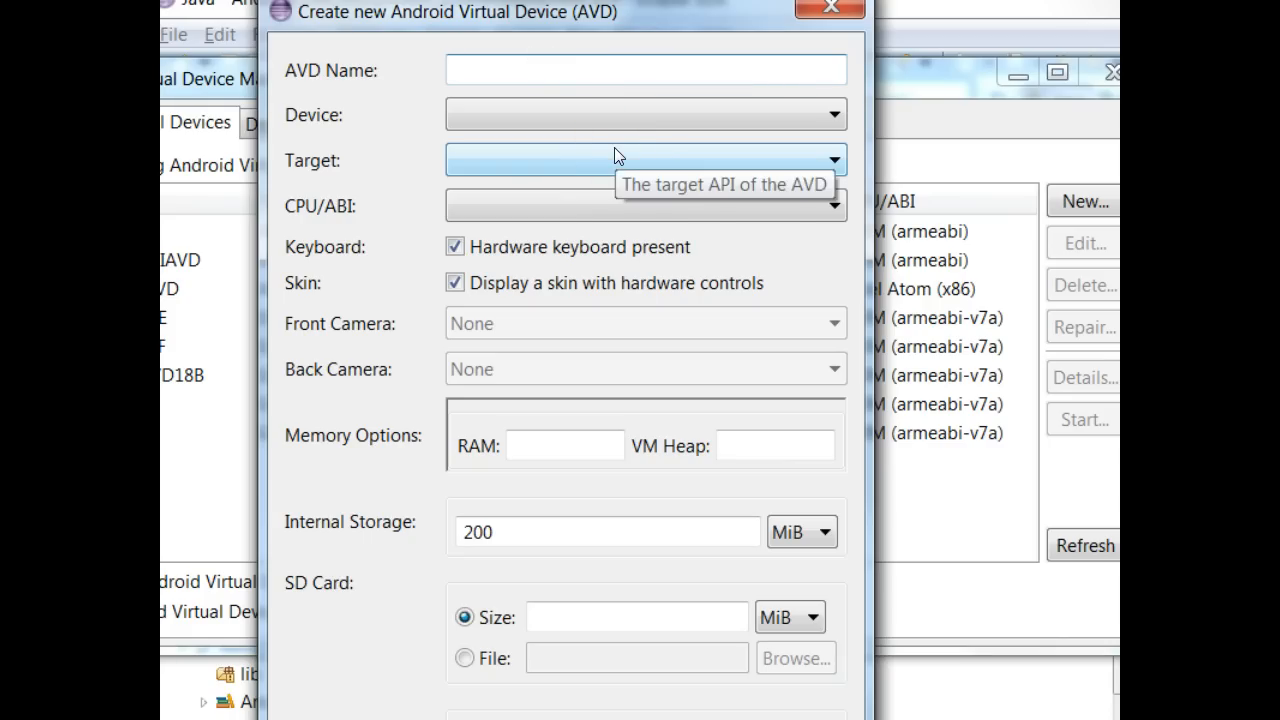
type("demointelavd")
key("Tab")
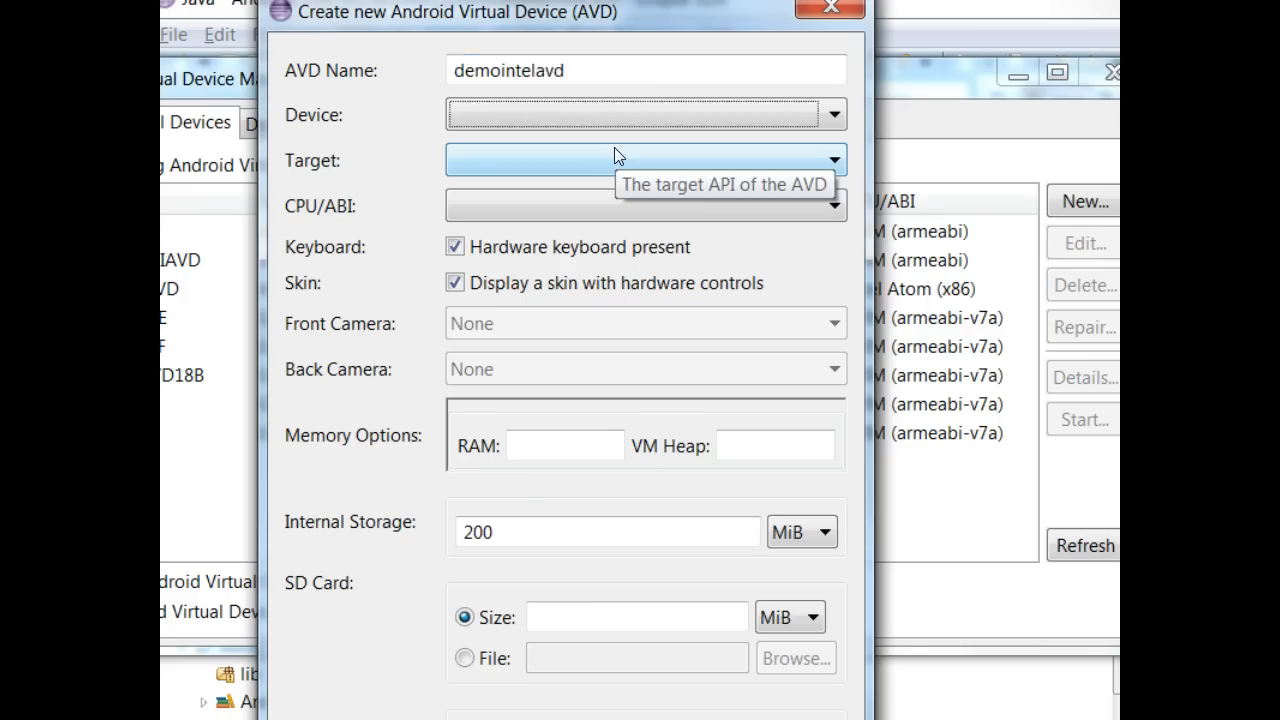
left_click_drag(637, 116, 632, 358)
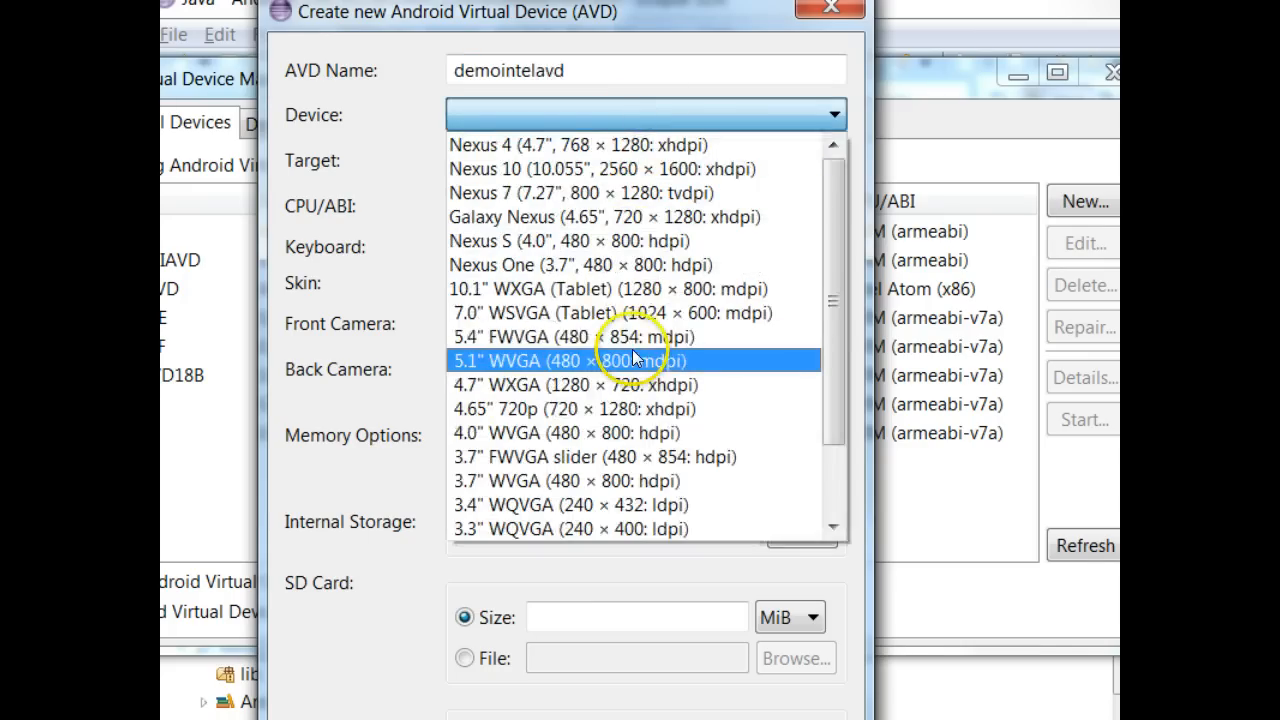
left_click(638, 339)
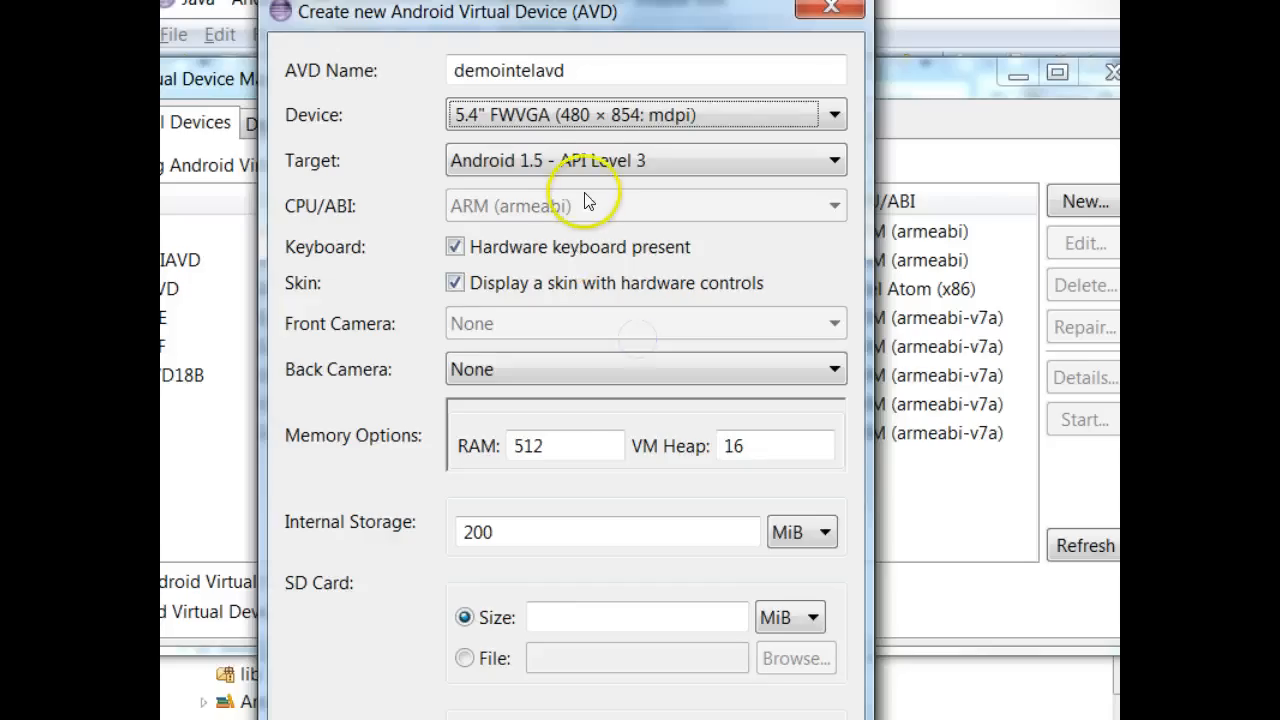
- Set the target to Android 4.2.2 - API Level 17 and CPU/ABI to Intel Atom (x86)
left_click(607, 163)
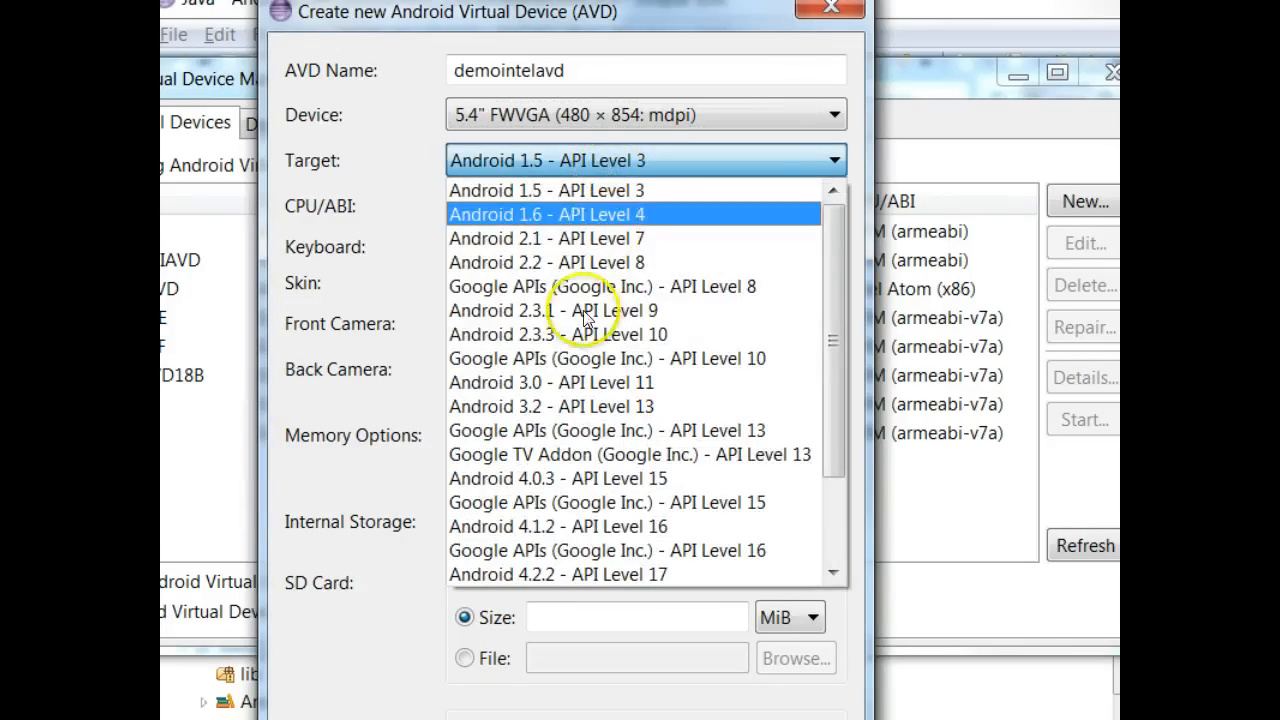
scroll(583, 346, "down", 2)
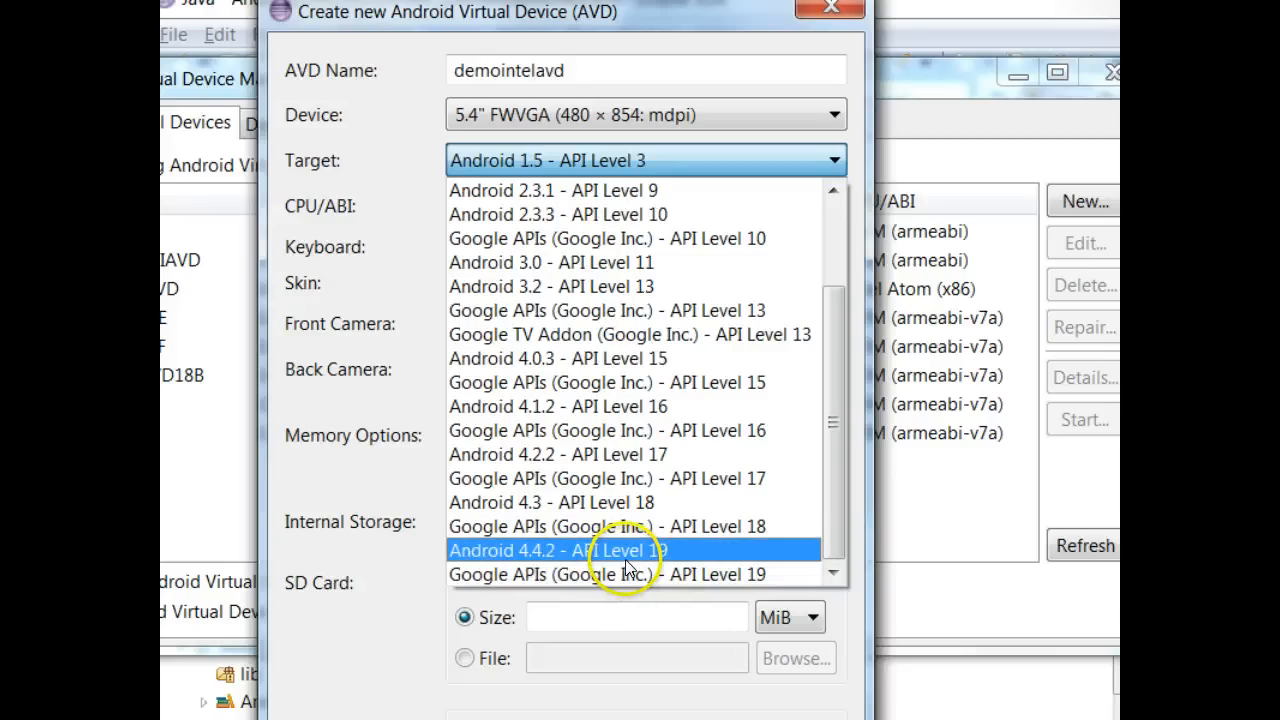
left_click(597, 452)
left_click(620, 205)
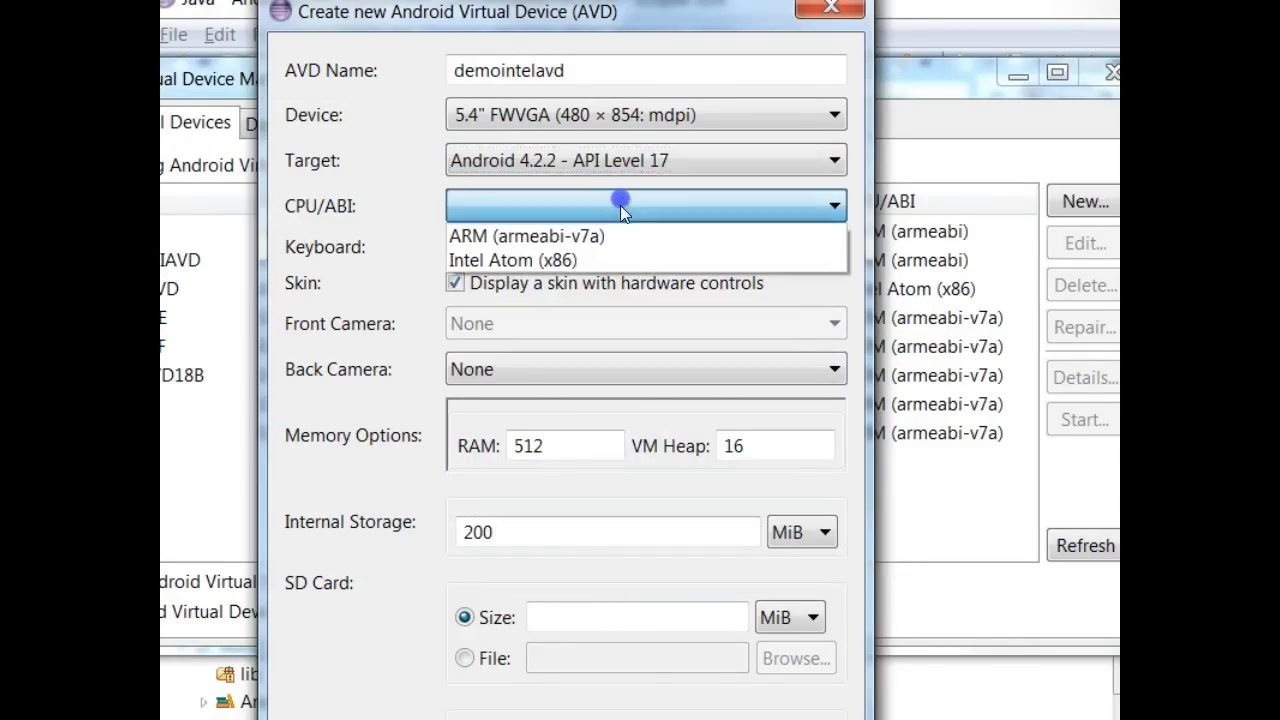
left_click(620, 259)
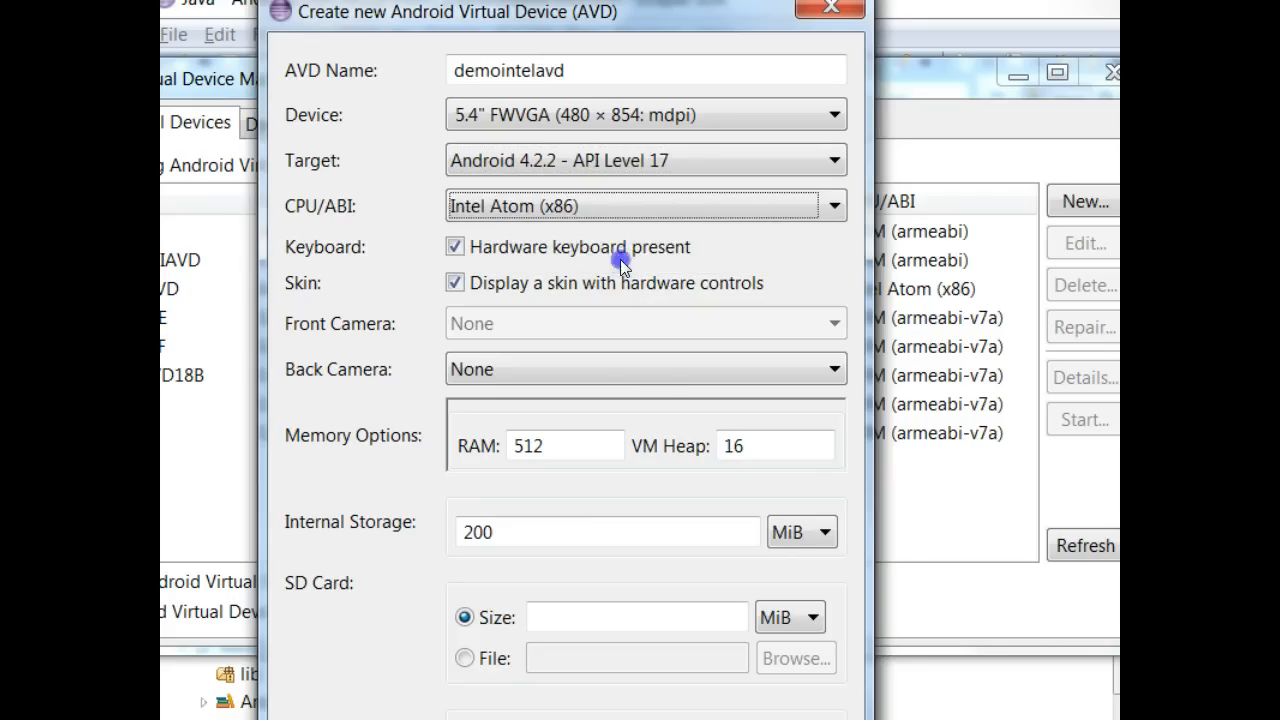
- Try the Google APIs API 17 target, then restore Android 4.2.2 and reselect Intel Atom (x86)
left_click(680, 164)
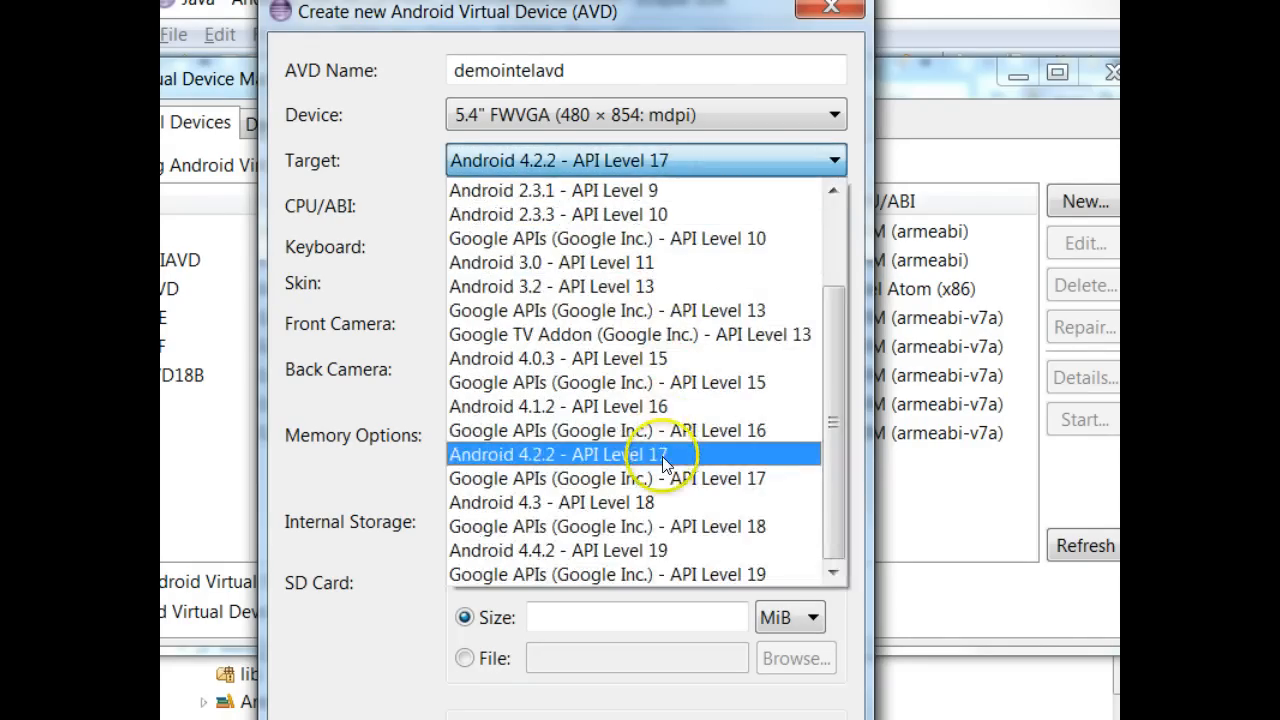
left_click(662, 478)
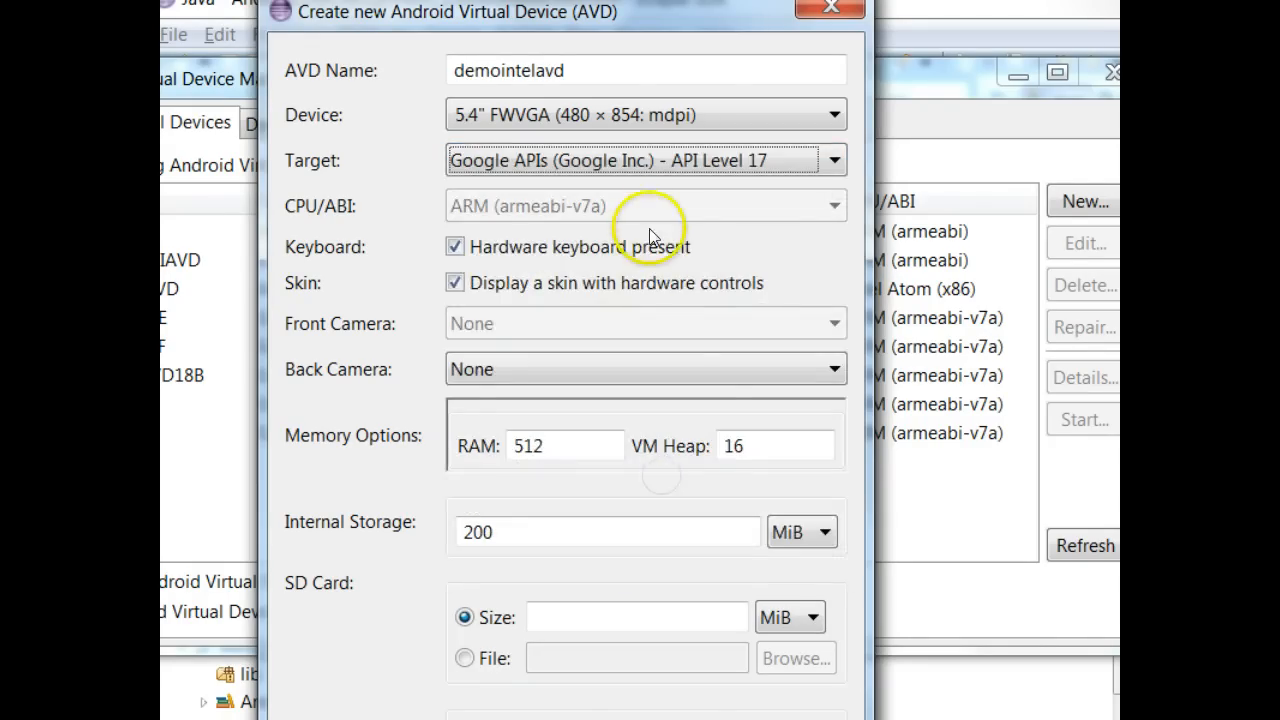
left_click(662, 165)
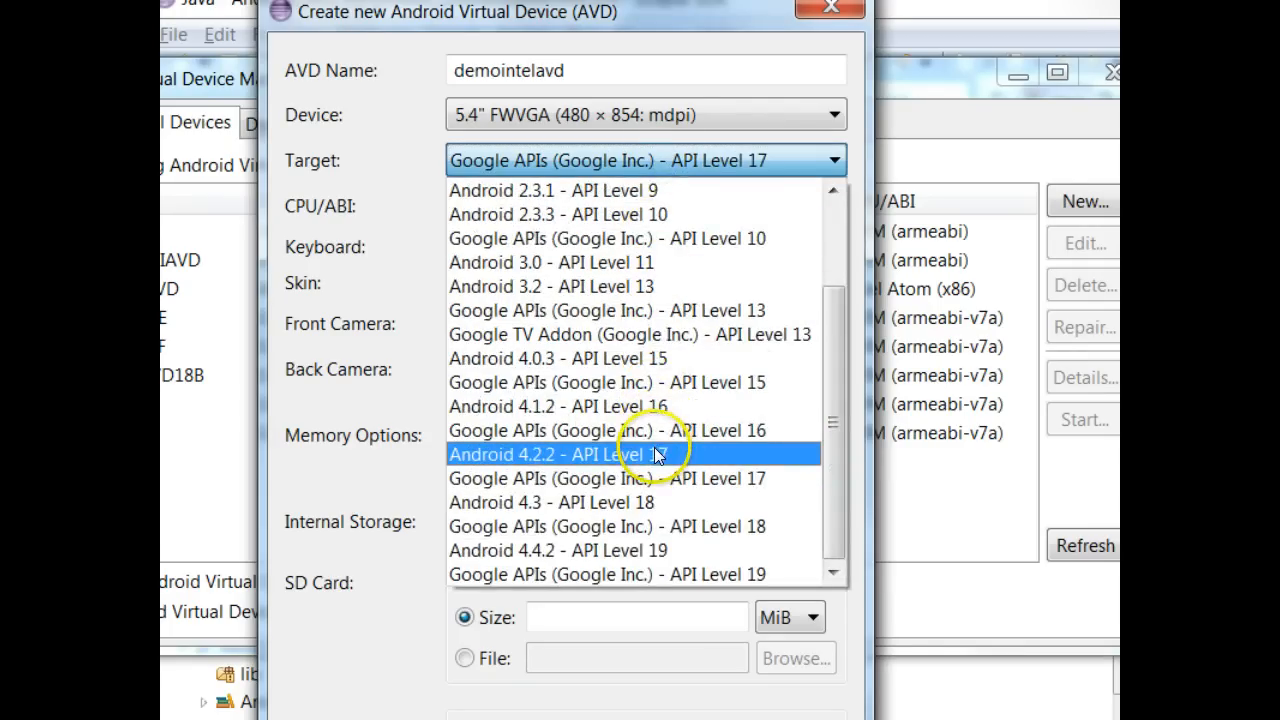
left_click(657, 456)
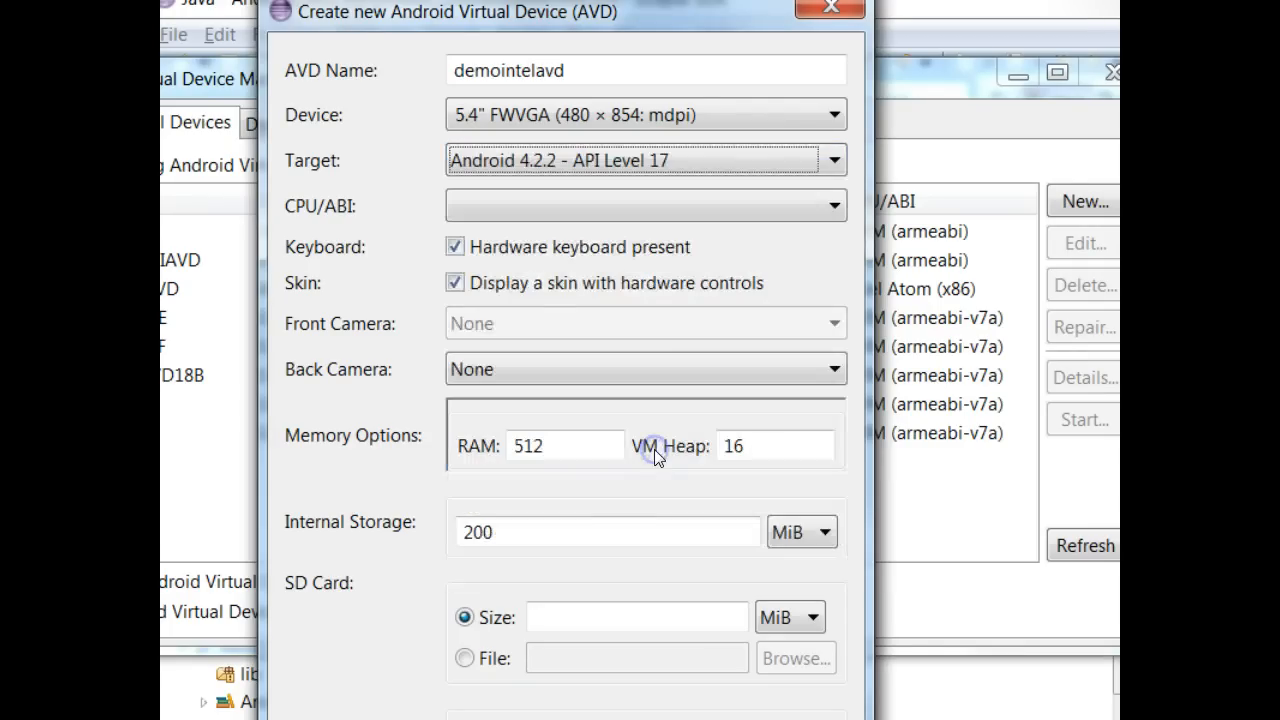
left_click(696, 165)
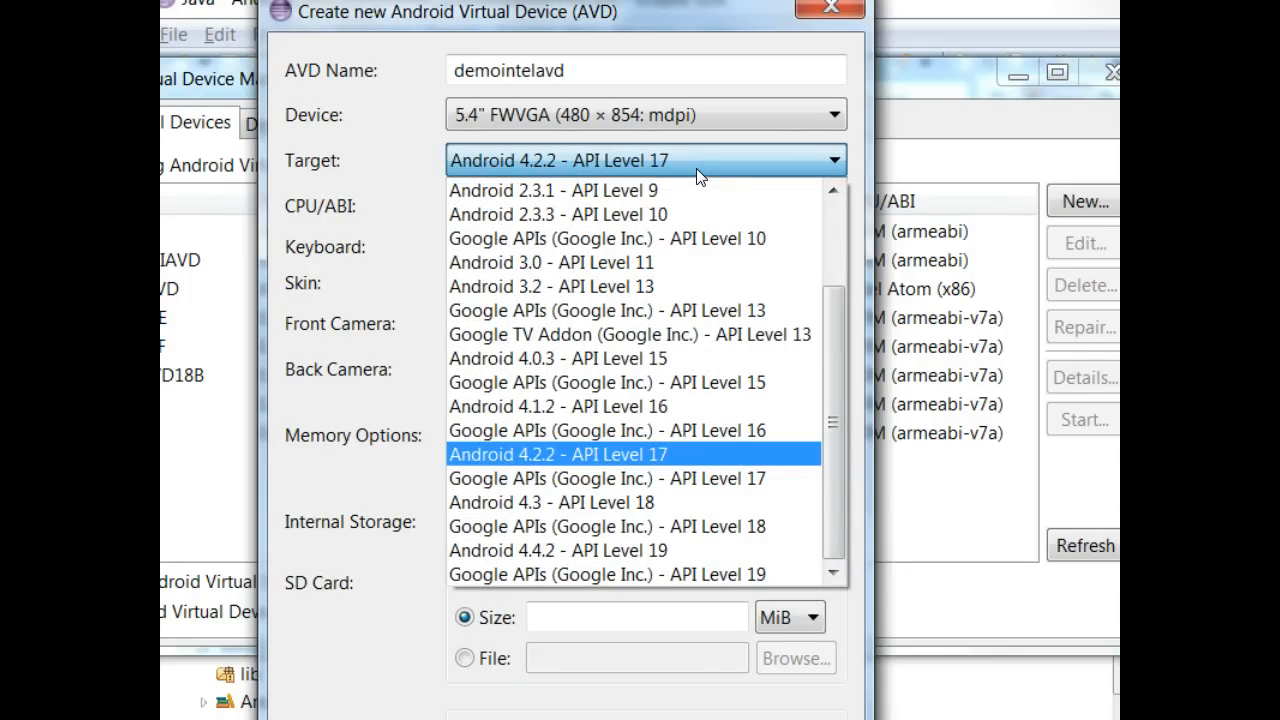
left_click(696, 168)
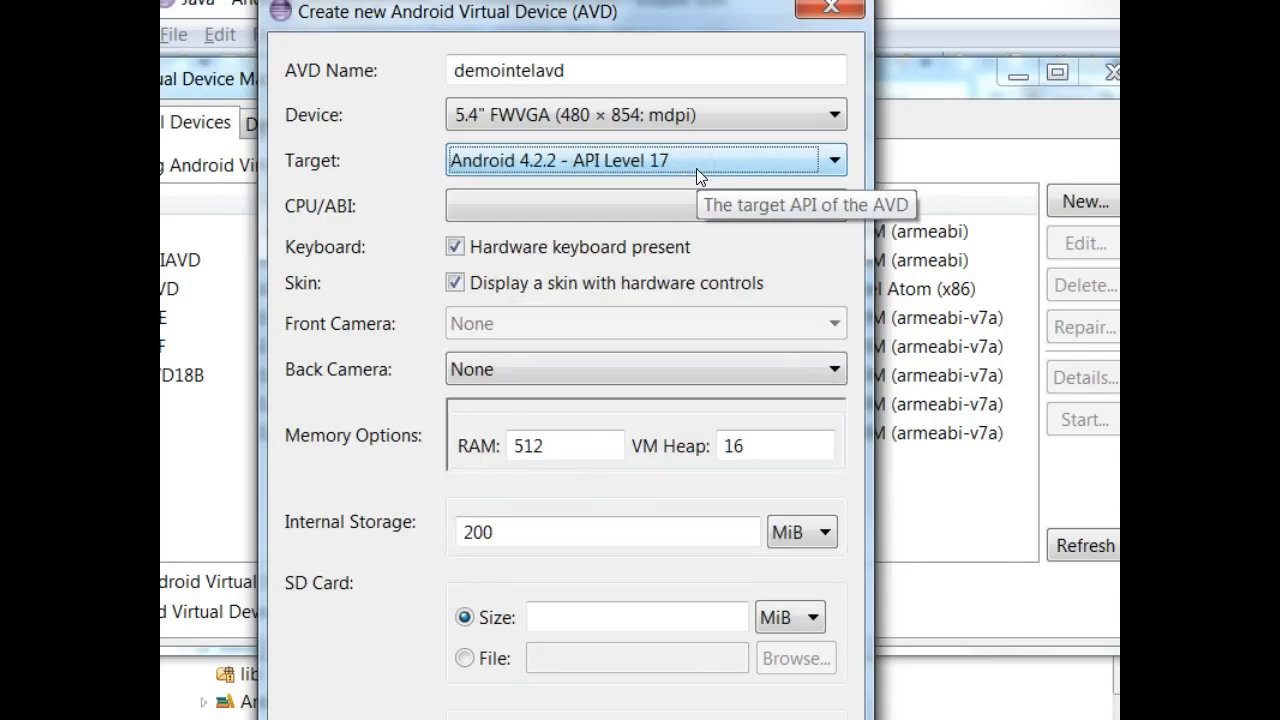
left_click(731, 214)
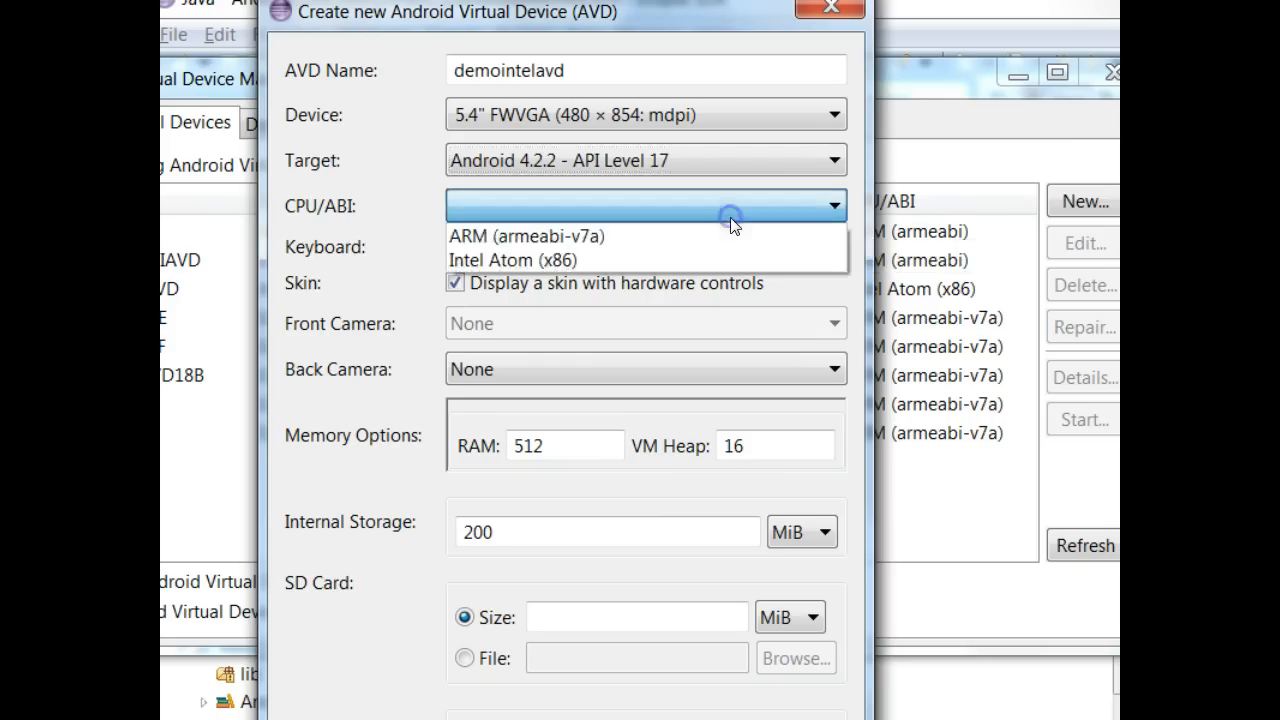
left_click(731, 262)
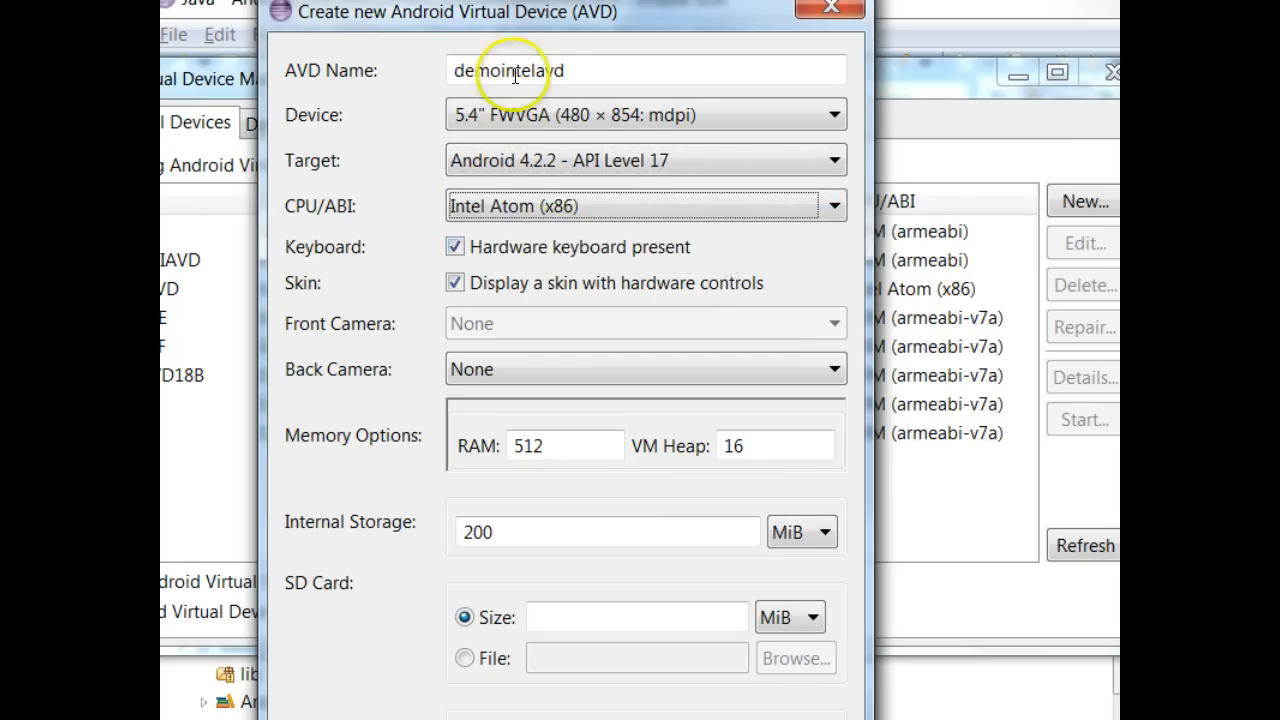
left_click_drag(556, 12, 615, 0)
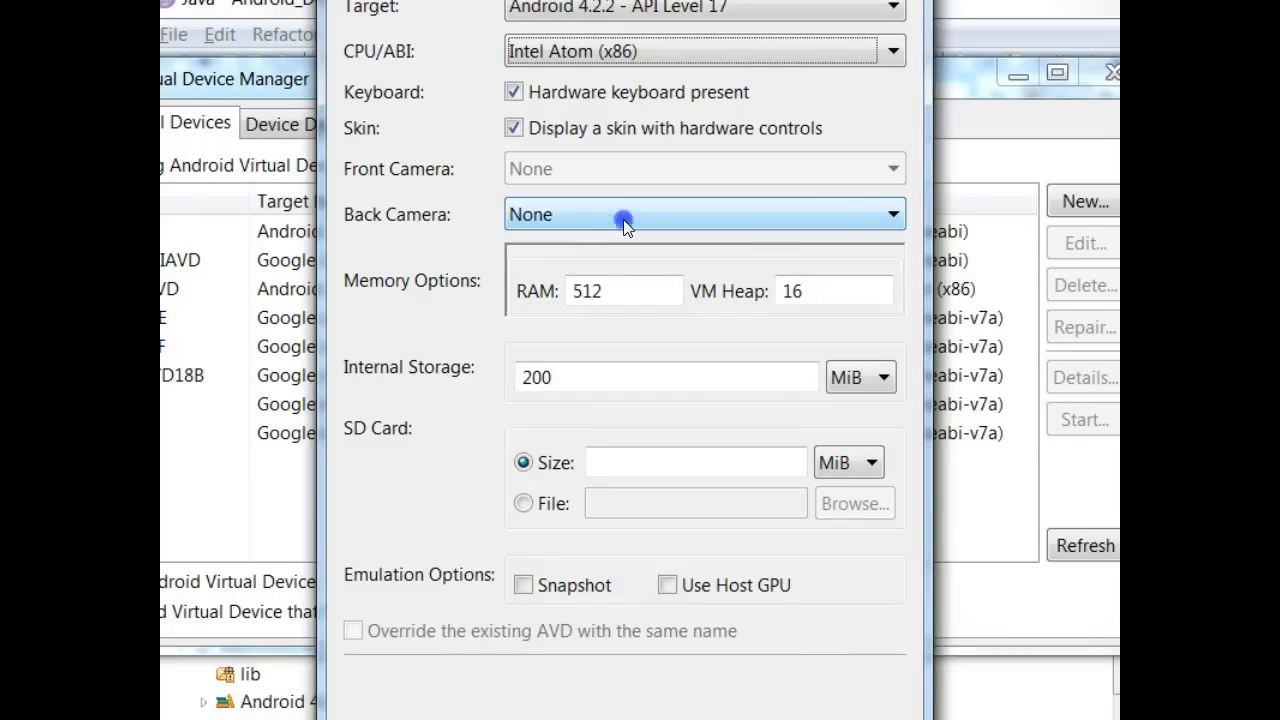
- Set the AVD's back camera to Webcam0
left_click(623, 219)
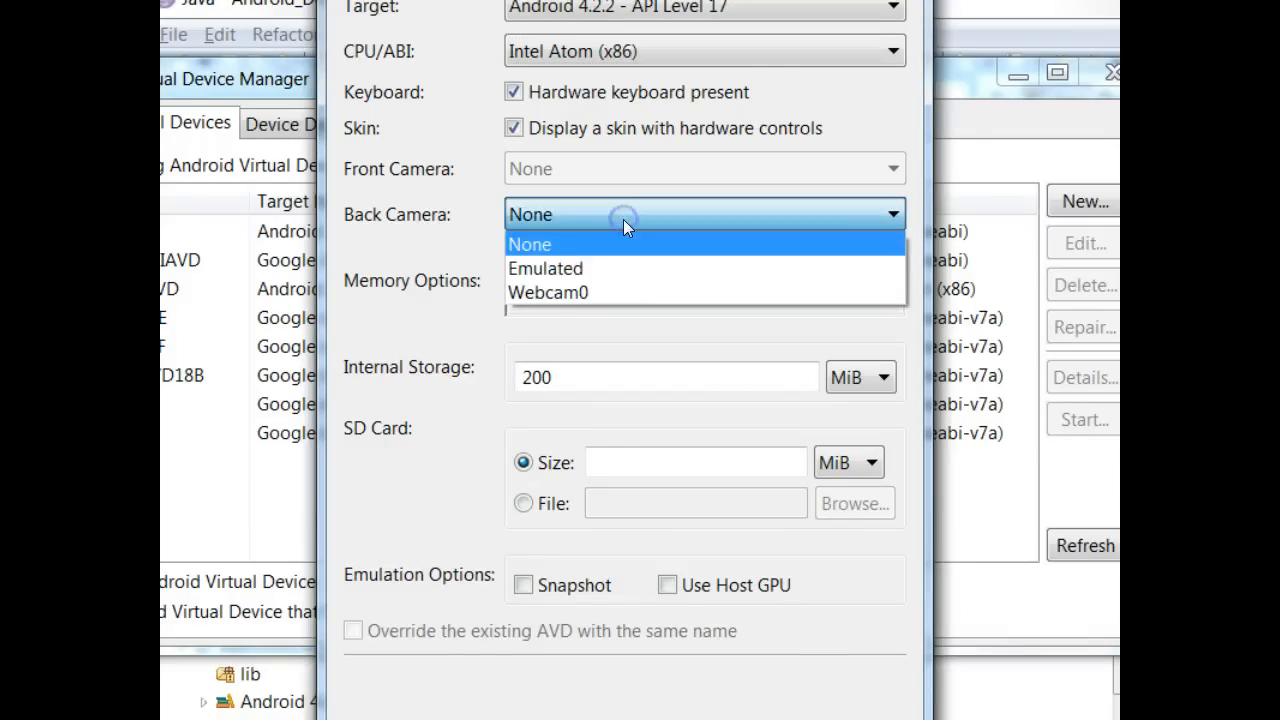
left_click(630, 272)
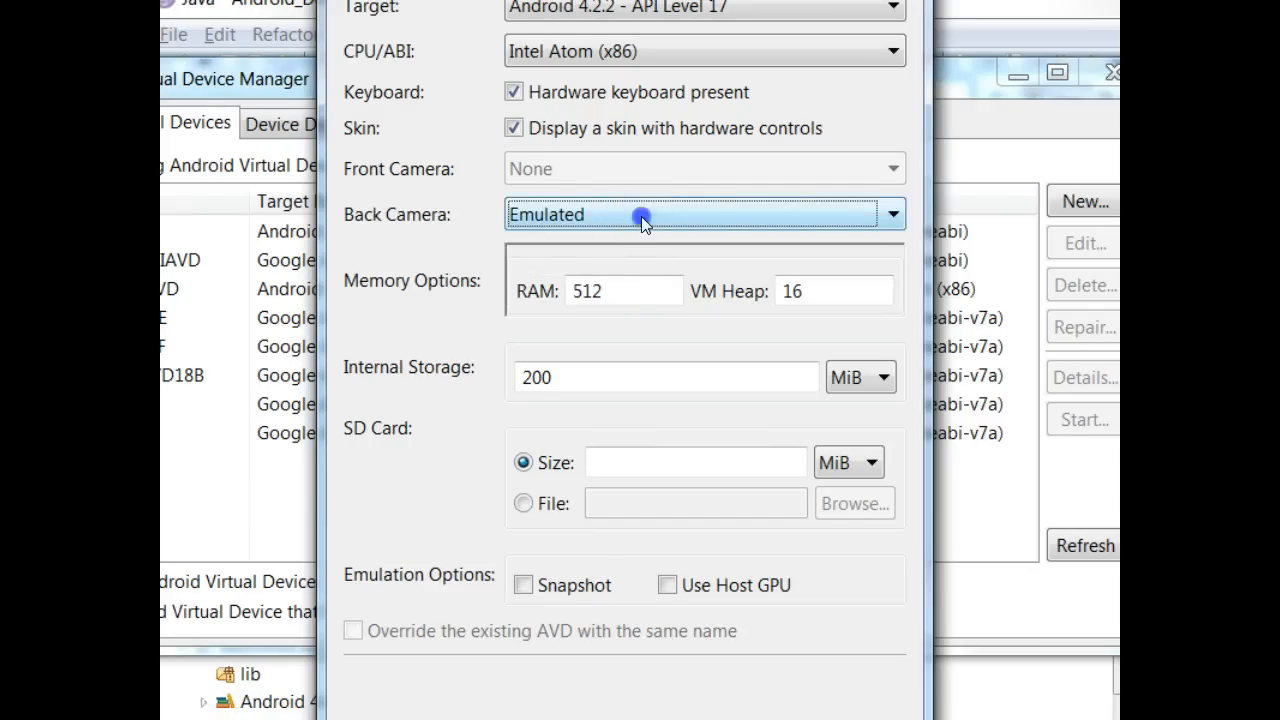
left_click(641, 216)
left_click(654, 291)
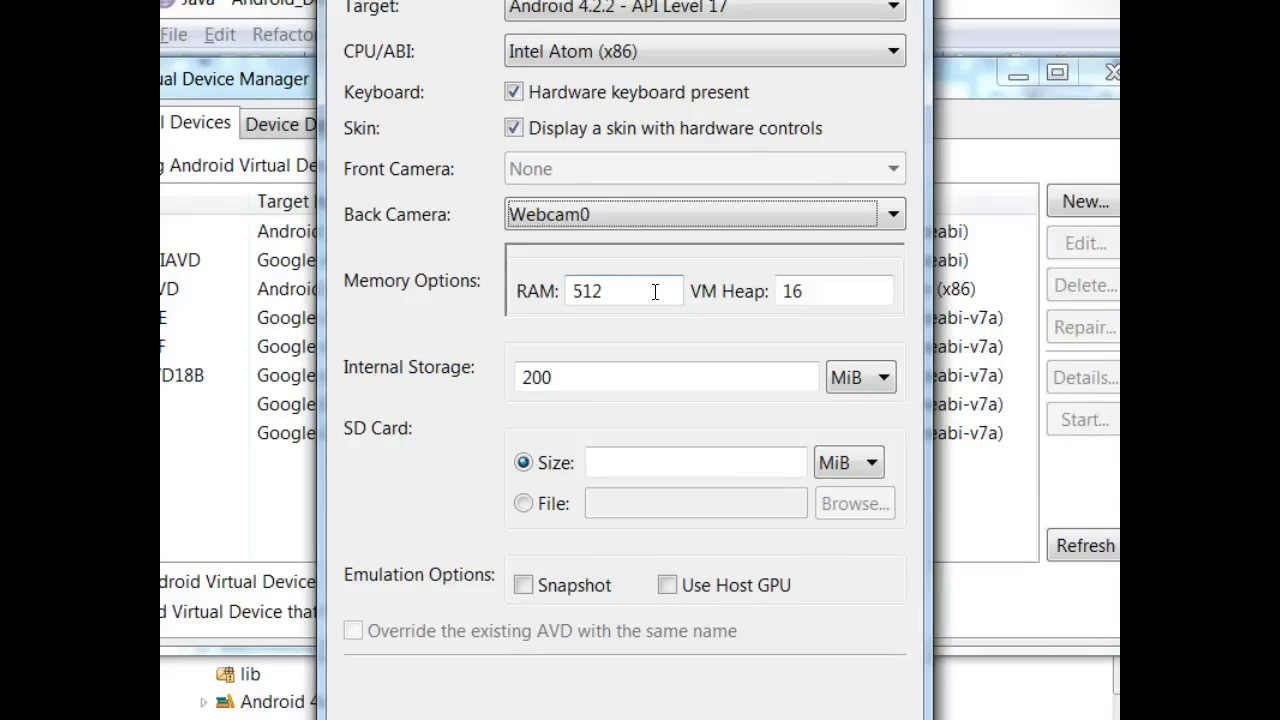
- Set RAM to 768 and VM Heap to 32
left_click_drag(654, 291, 446, 297)
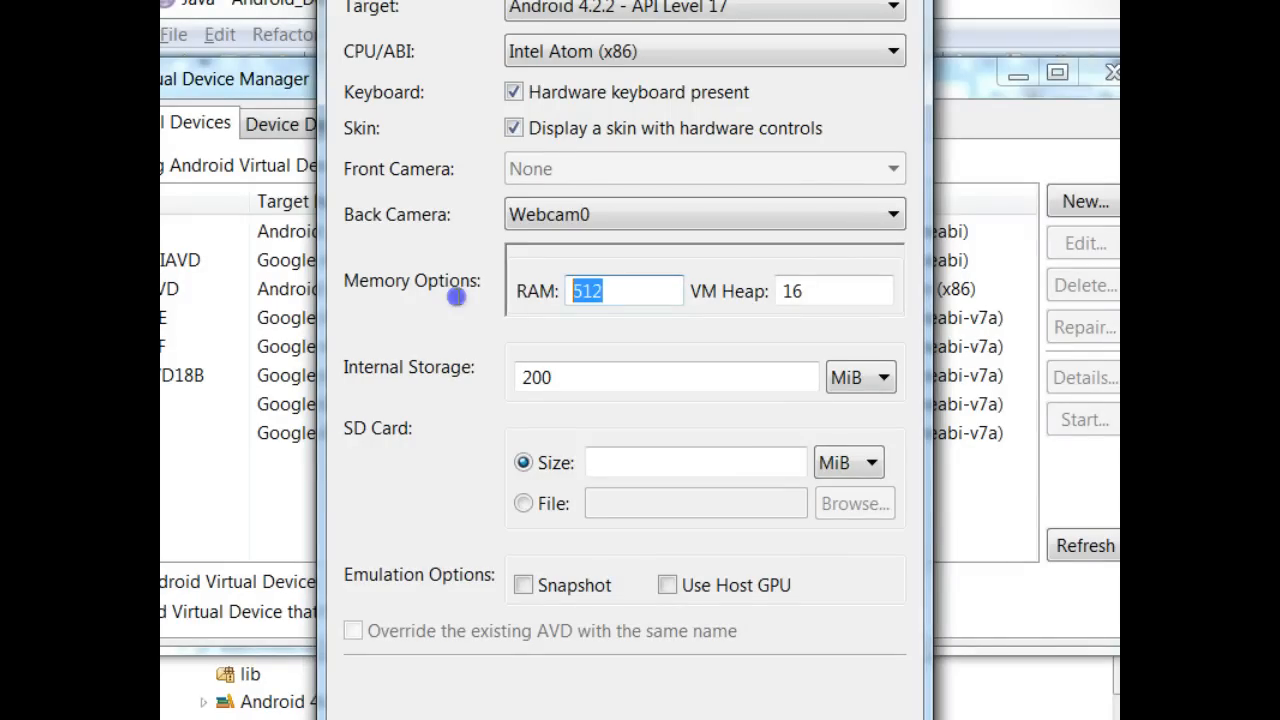
type("768")
key("Tab")
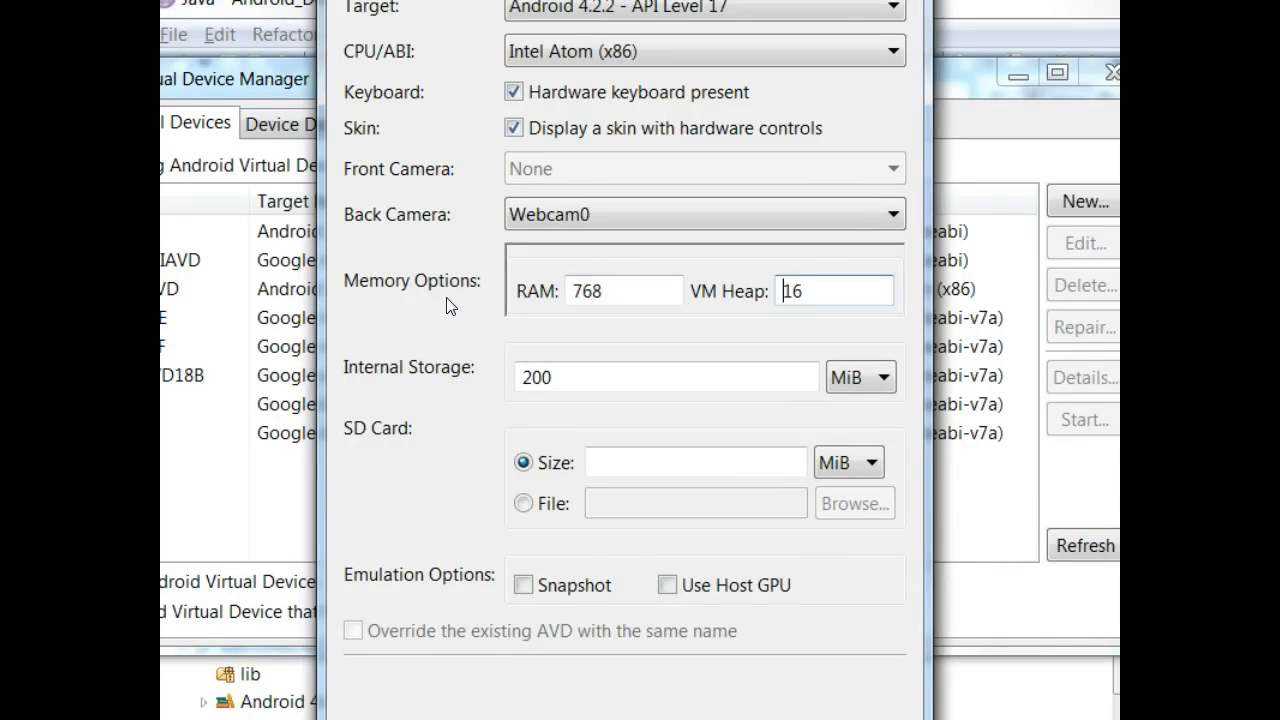
key("ctrl+a")
type("32")
- Give it a 100 MiB SD card, enable Use Host GPU, and create the AVD
left_click(622, 466)
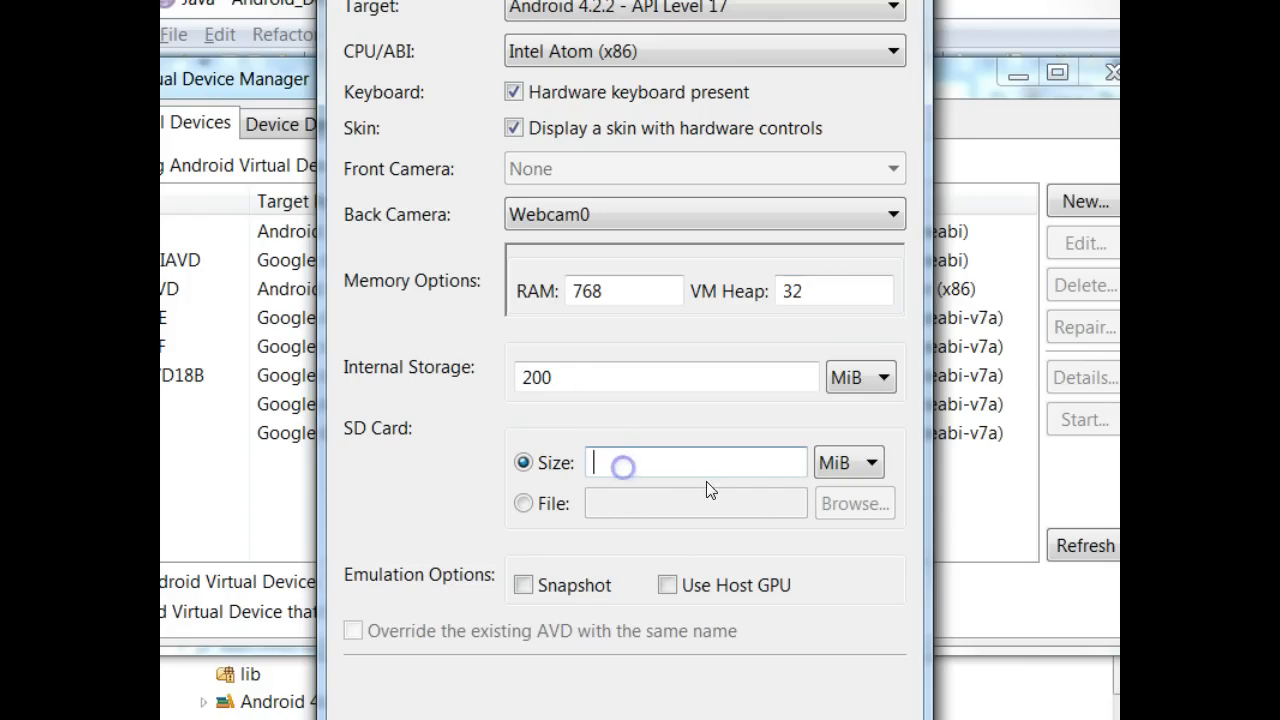
type("100")
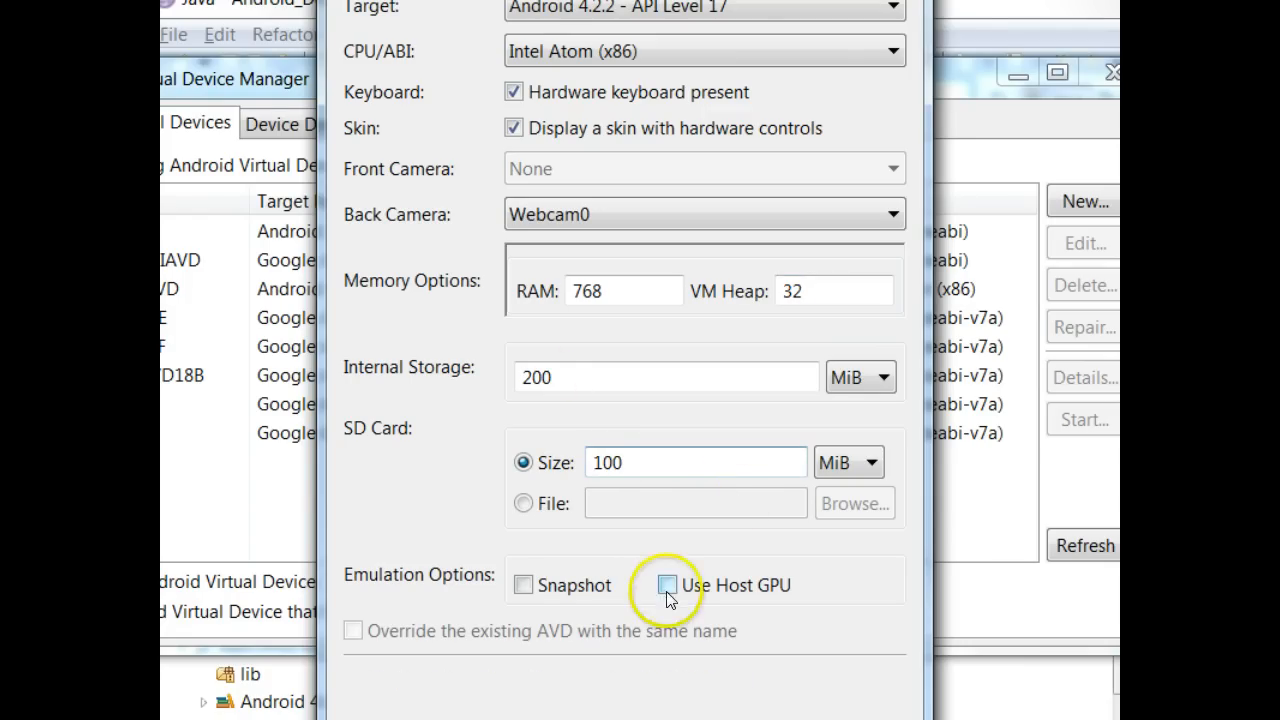
left_click(667, 588)
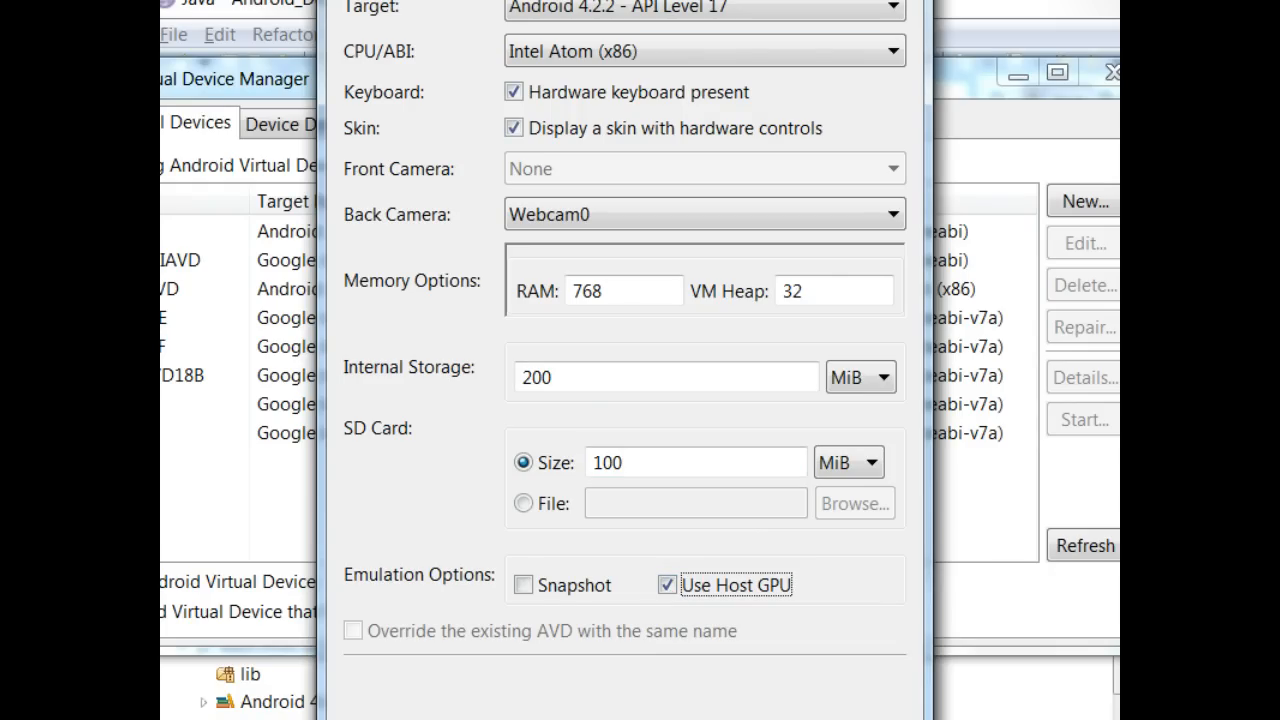
left_click_drag(625, 0, 680, 0)
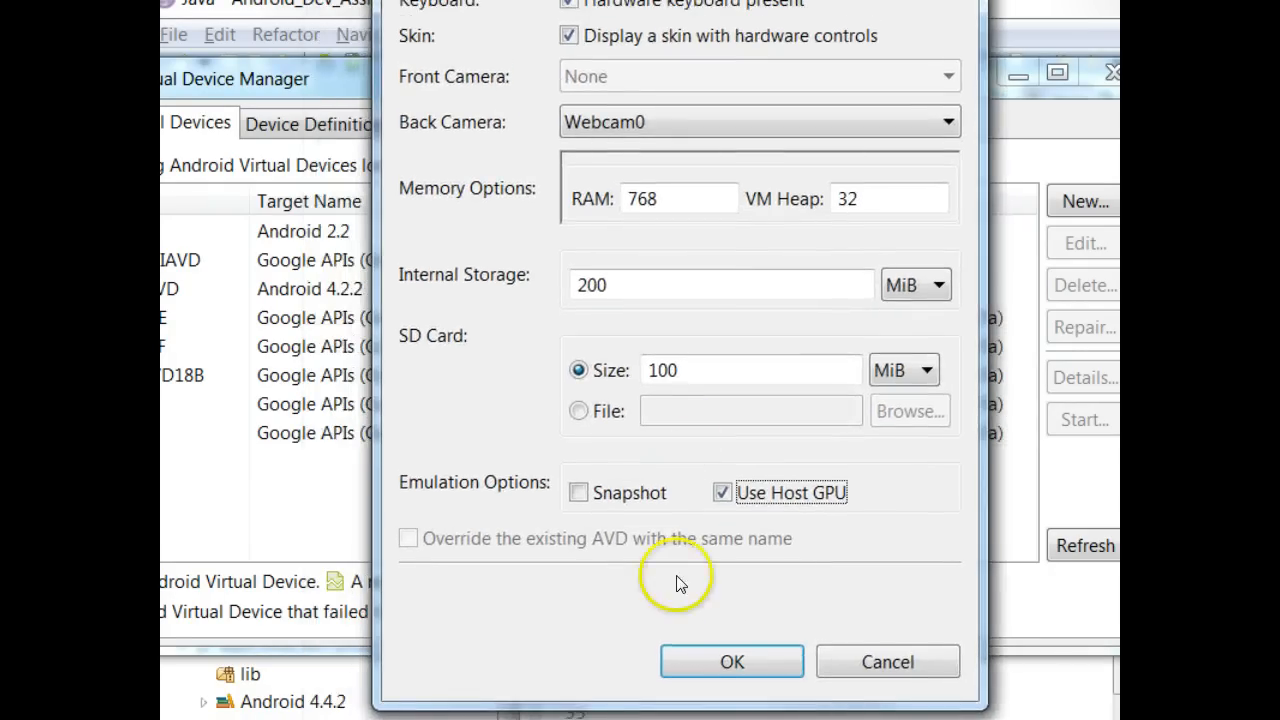
left_click(714, 662)
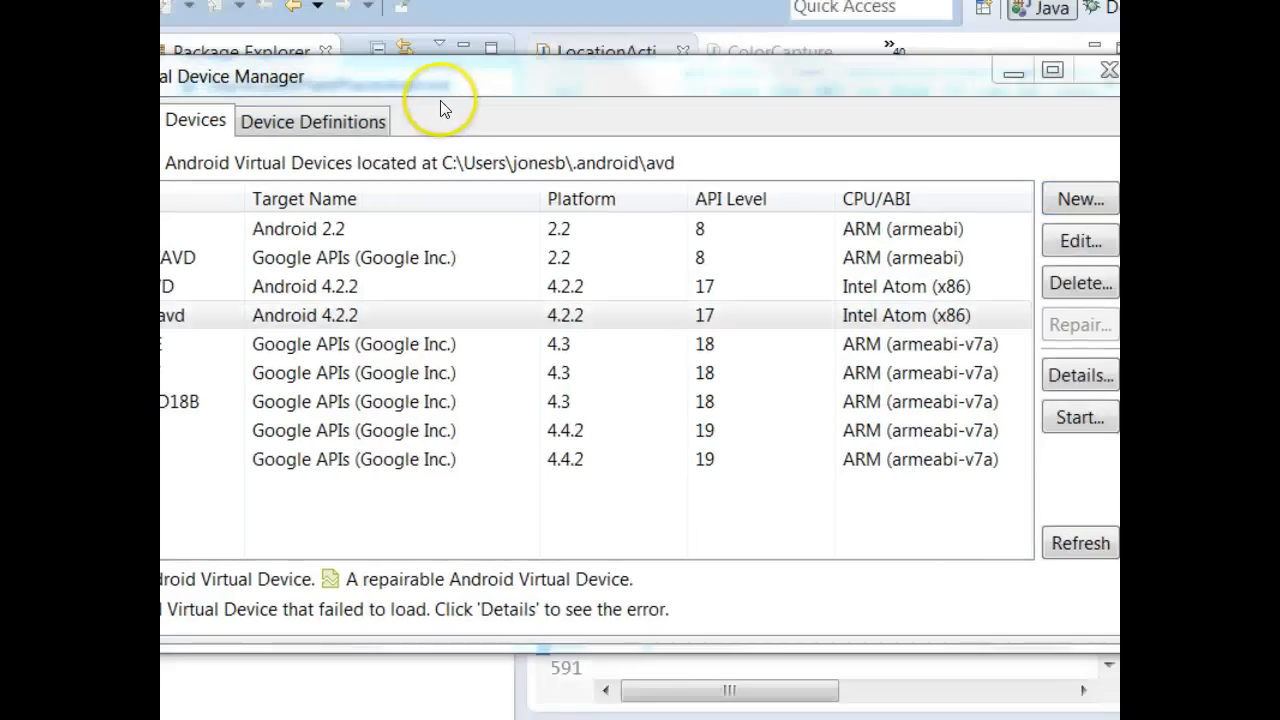
- Resize the AVD Manager, select demointelavd, and close the manager
left_click_drag(430, 80, 519, 72)
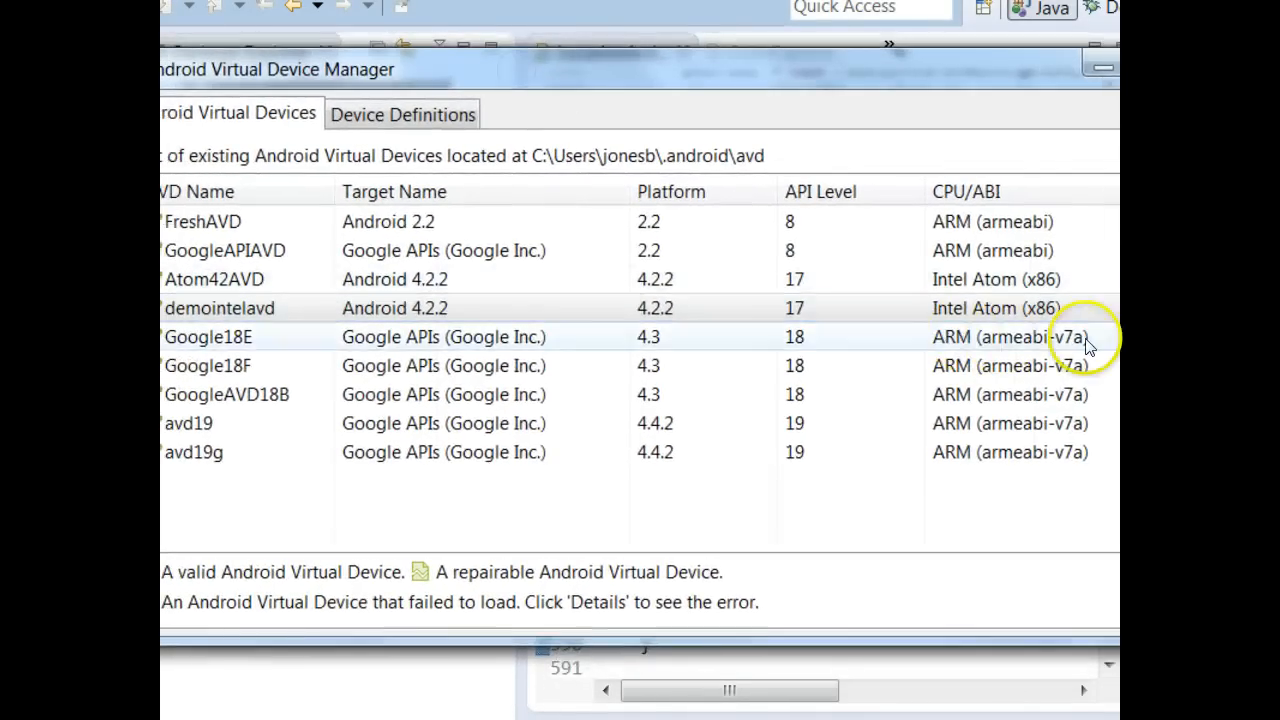
left_click_drag(1242, 323, 1007, 322)
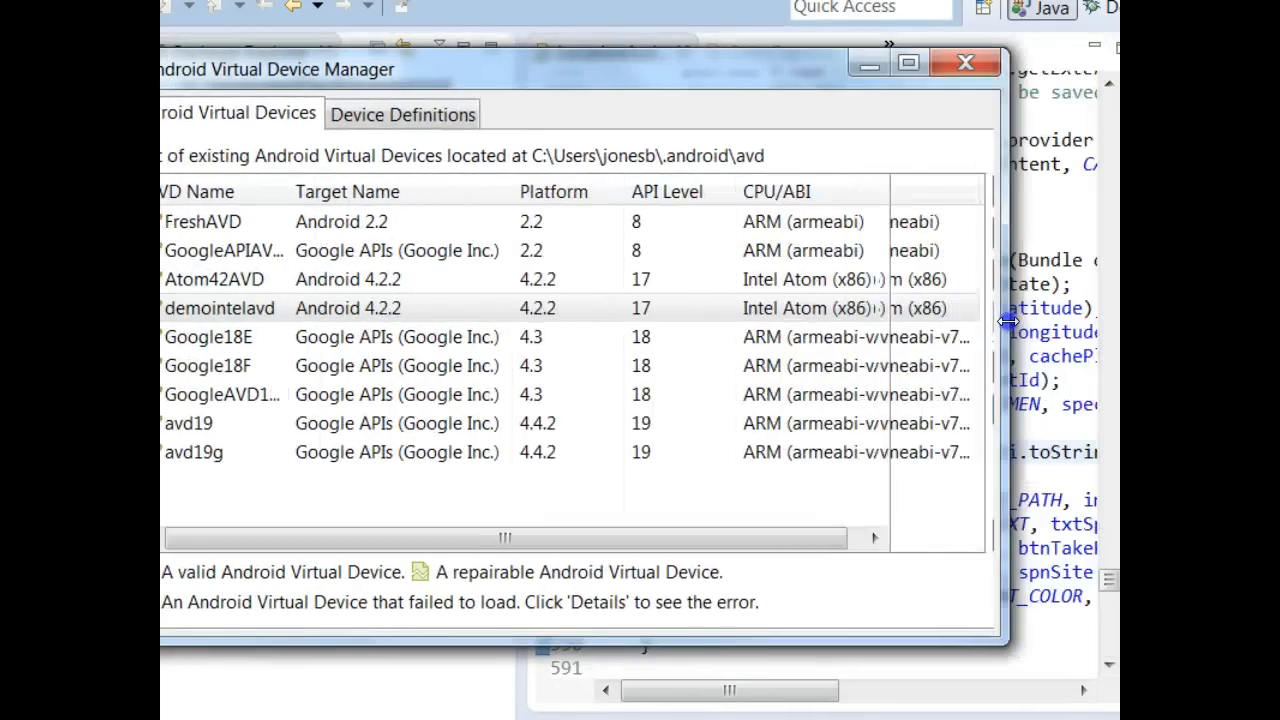
left_click_drag(706, 66, 774, 71)
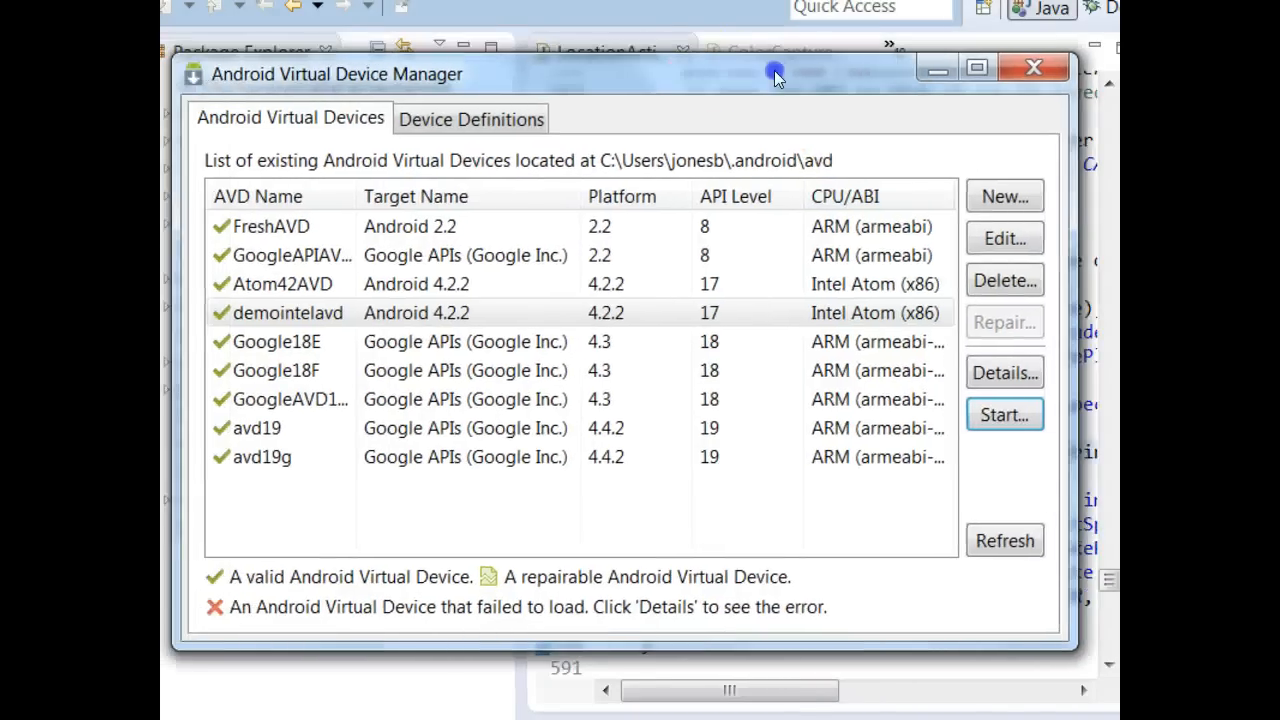
left_click(343, 314)
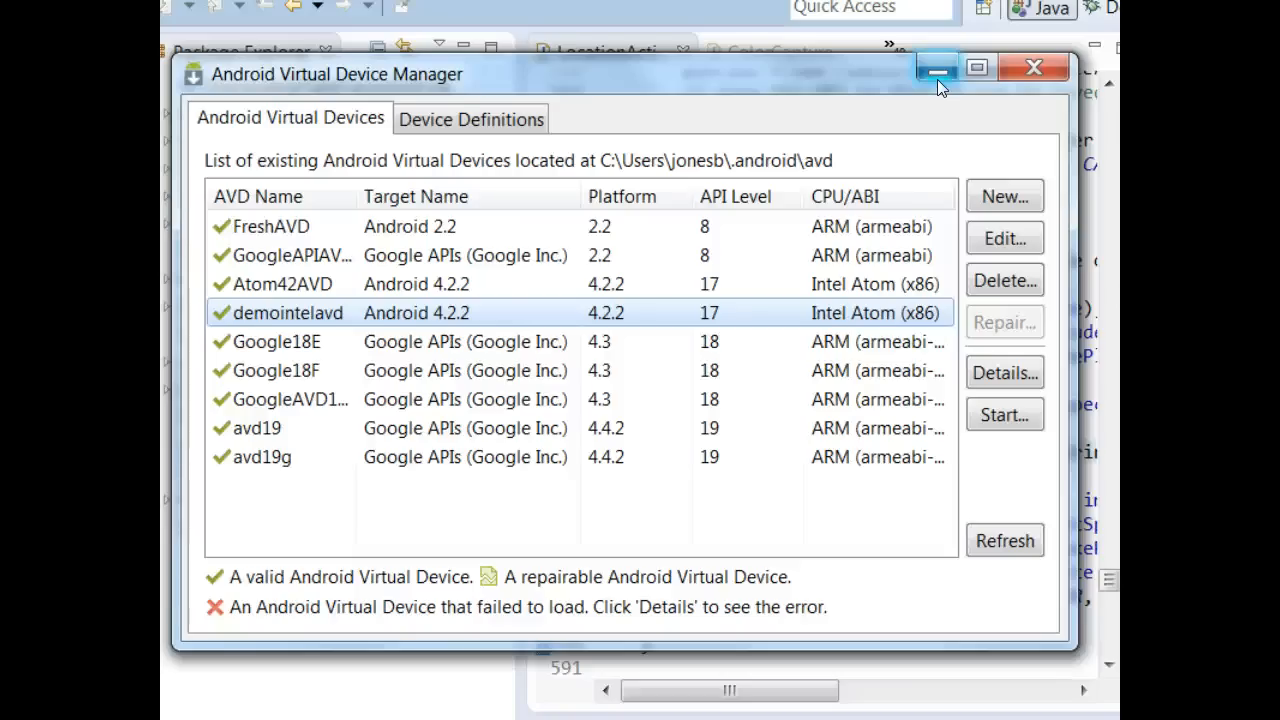
left_click(1032, 68)
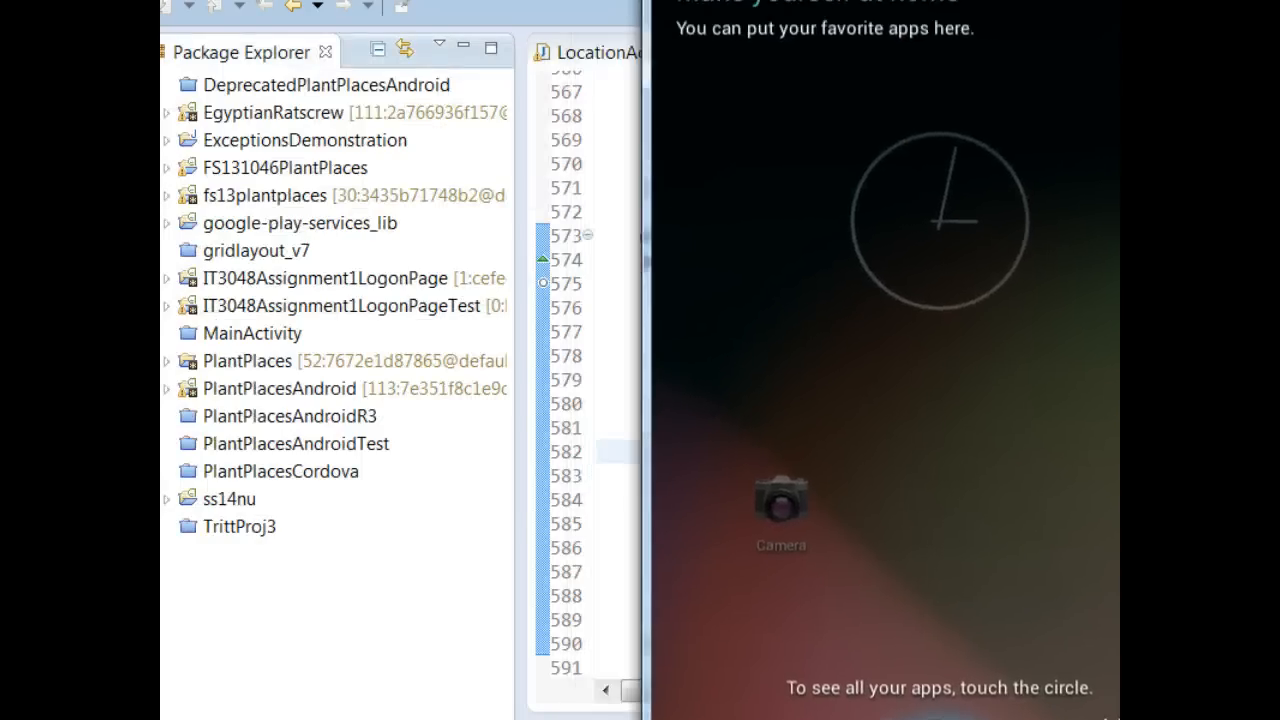
- Reposition the emulator window showing the Camera app's live webcam preview
left_click_drag(800, 0, 1104, 0)
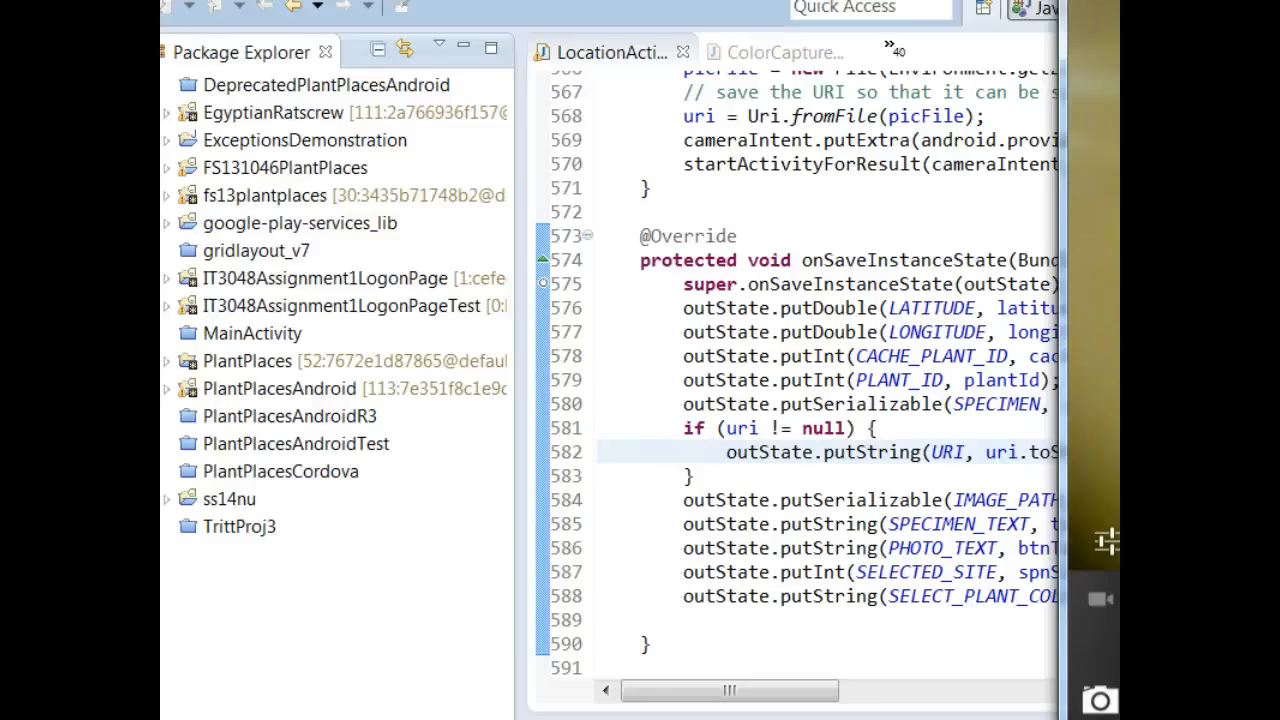
left_click_drag(1105, 0, 489, 0)
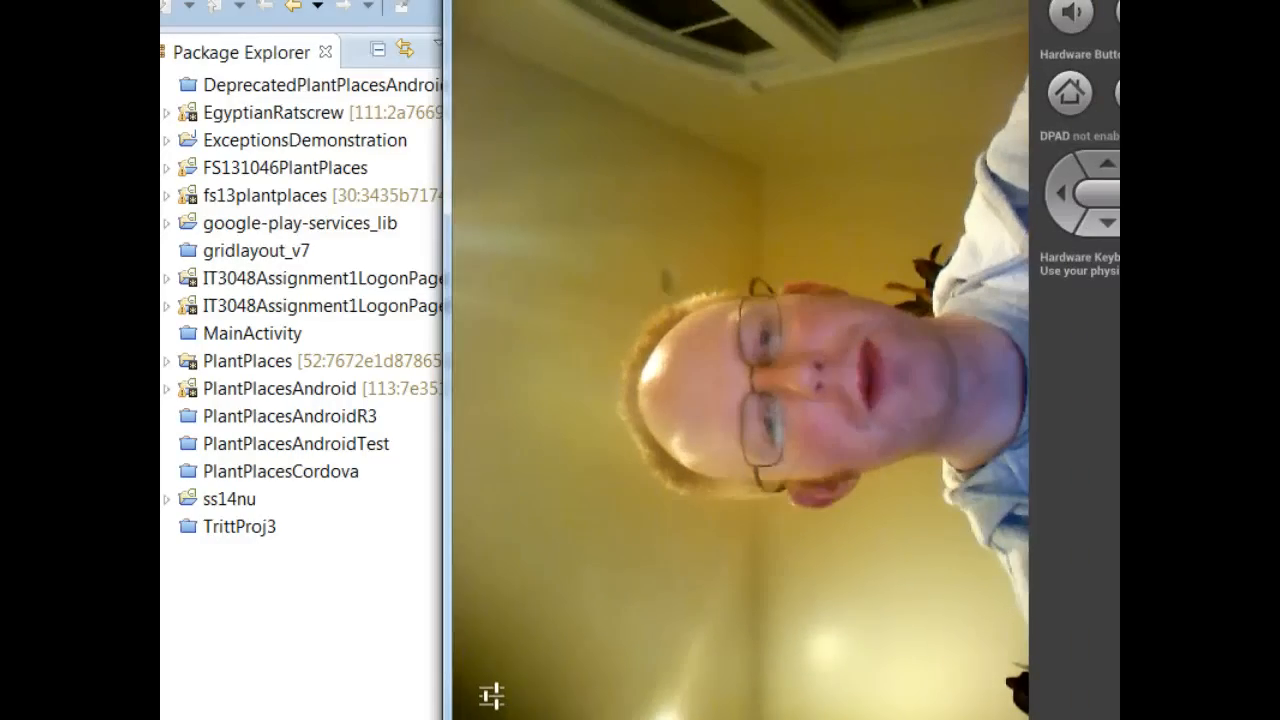
- Scroll to the shutter and take two photos with the webcam-backed emulator camera
scroll(816, 417, "down", 3)
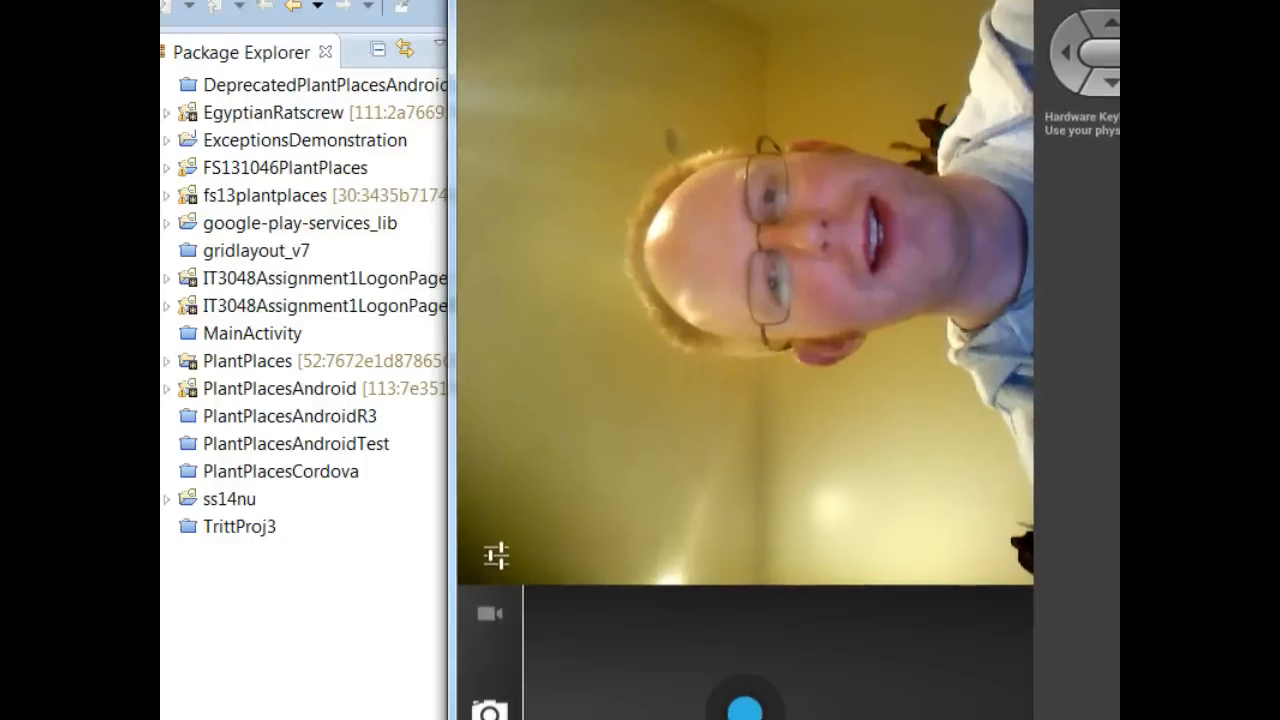
left_click(748, 700)
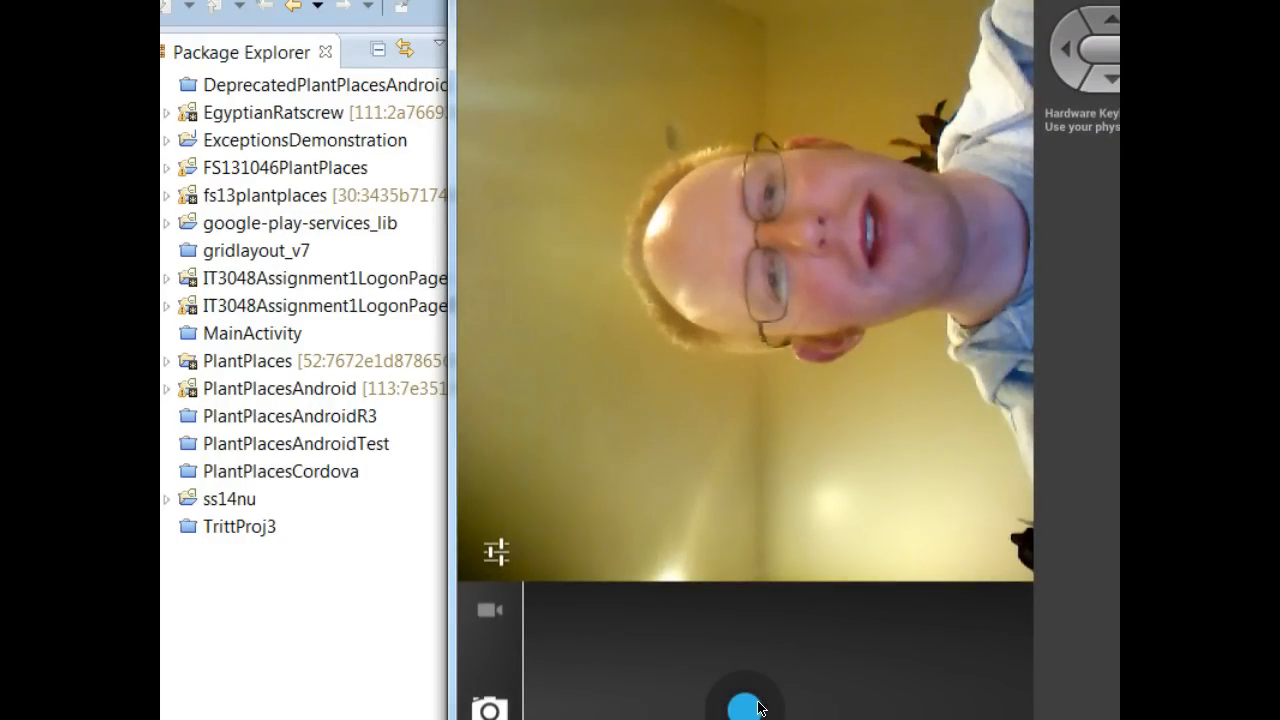
left_click(758, 706)
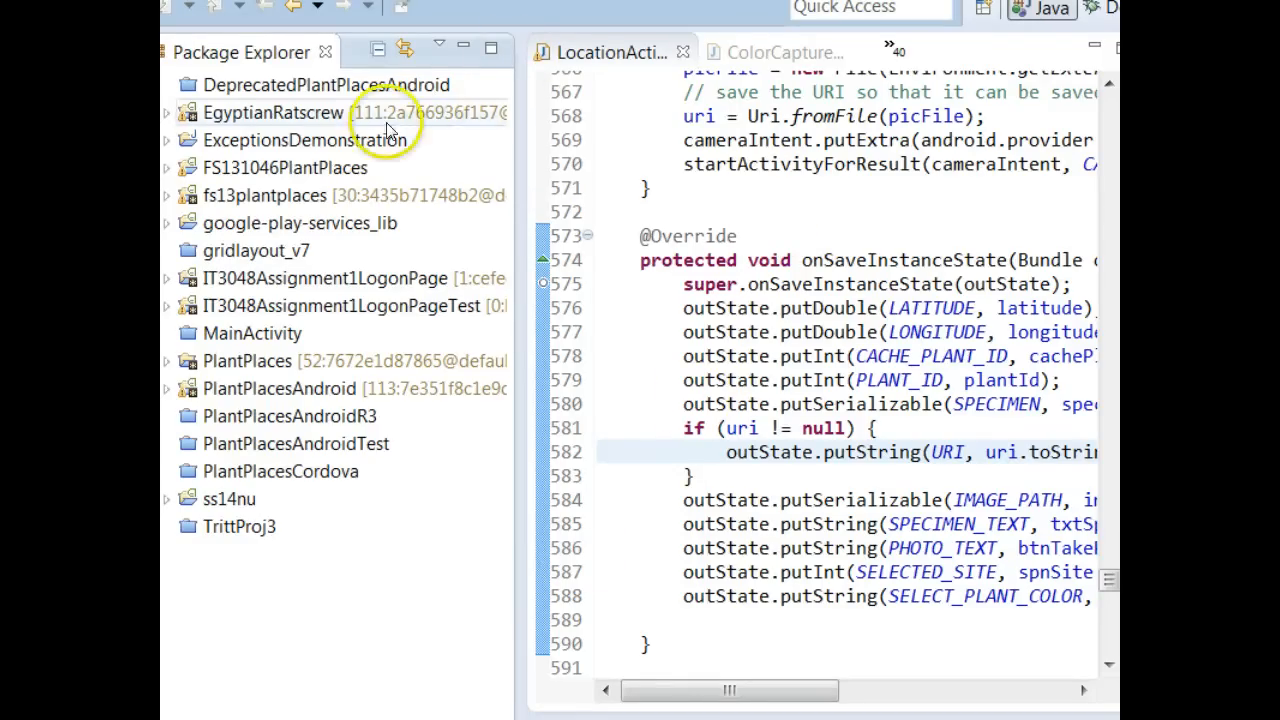
- Launch PlantPlacesAndroid with Debug As > Android Application to bring up the device chooser
left_click(283, 360)
right_click(283, 360)
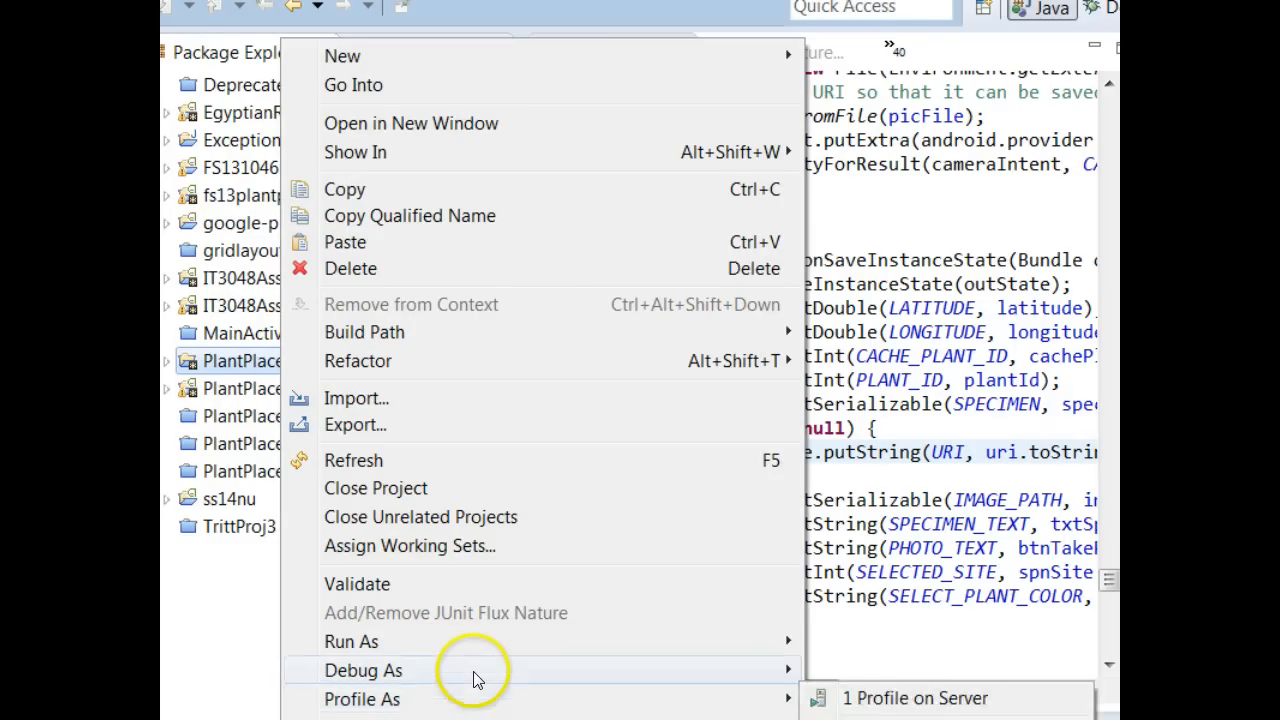
mouse_move(506, 674)
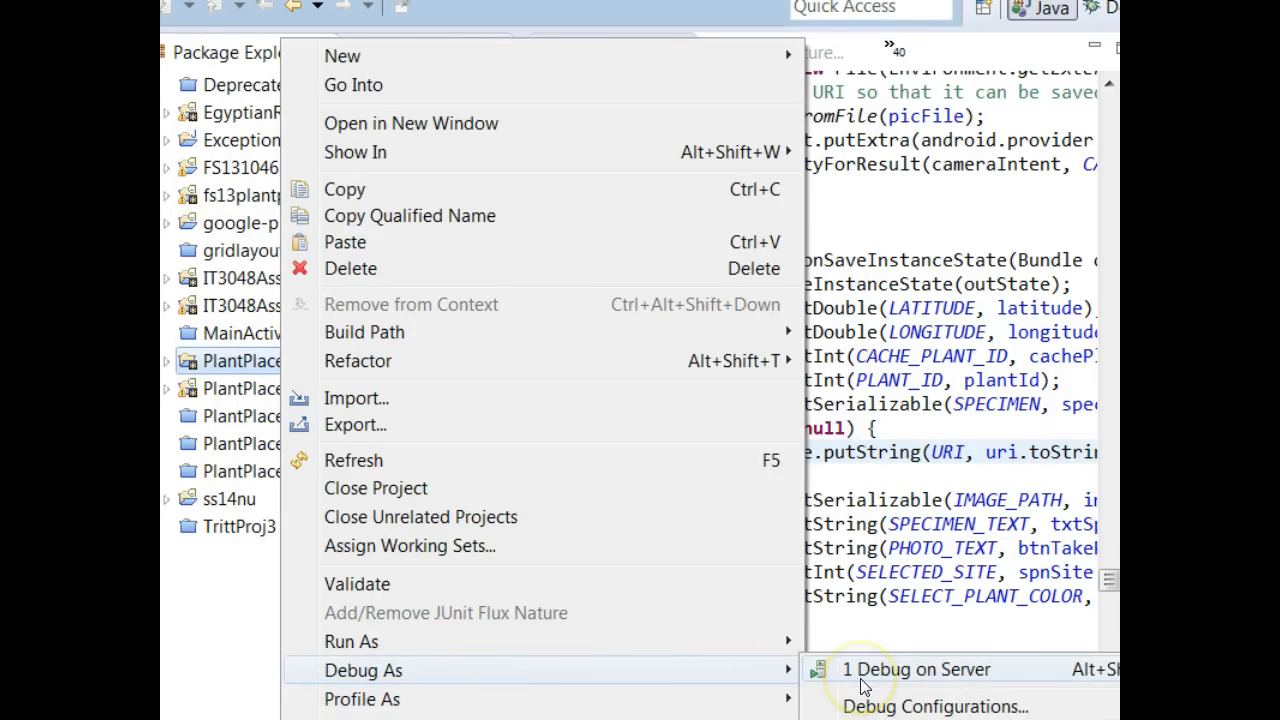
left_click(240, 370)
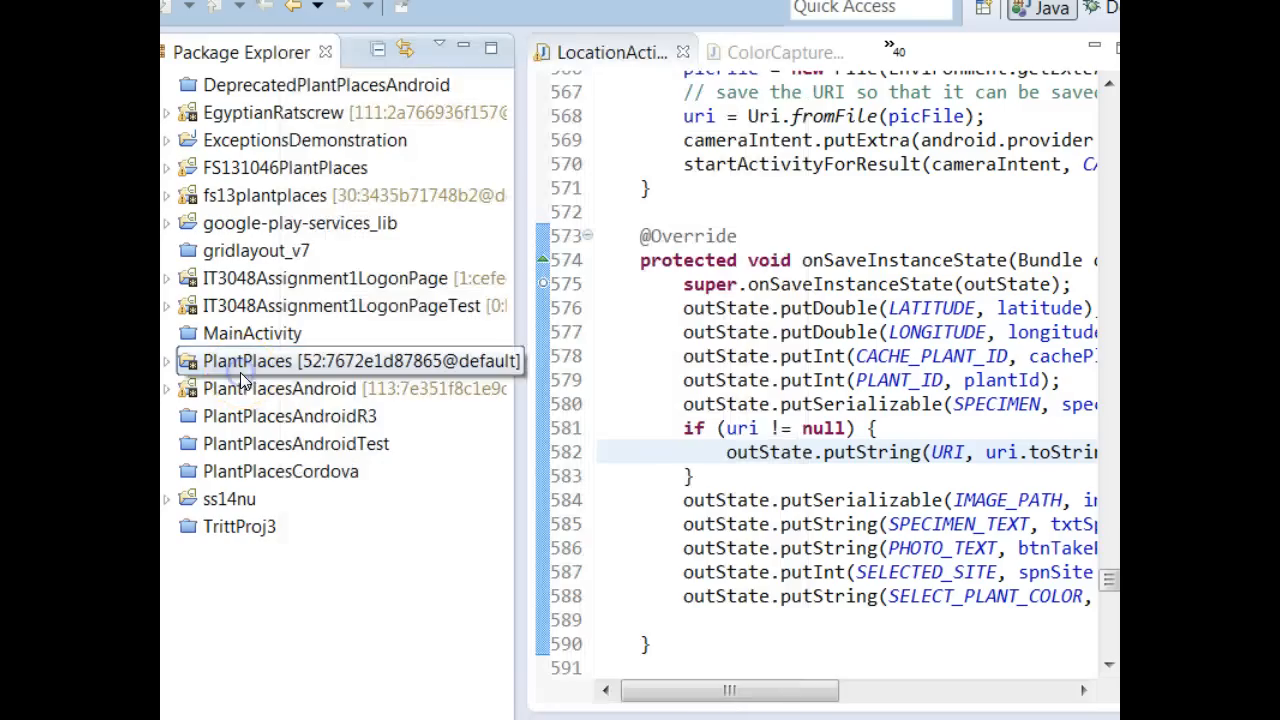
right_click(333, 390)
mouse_move(494, 612)
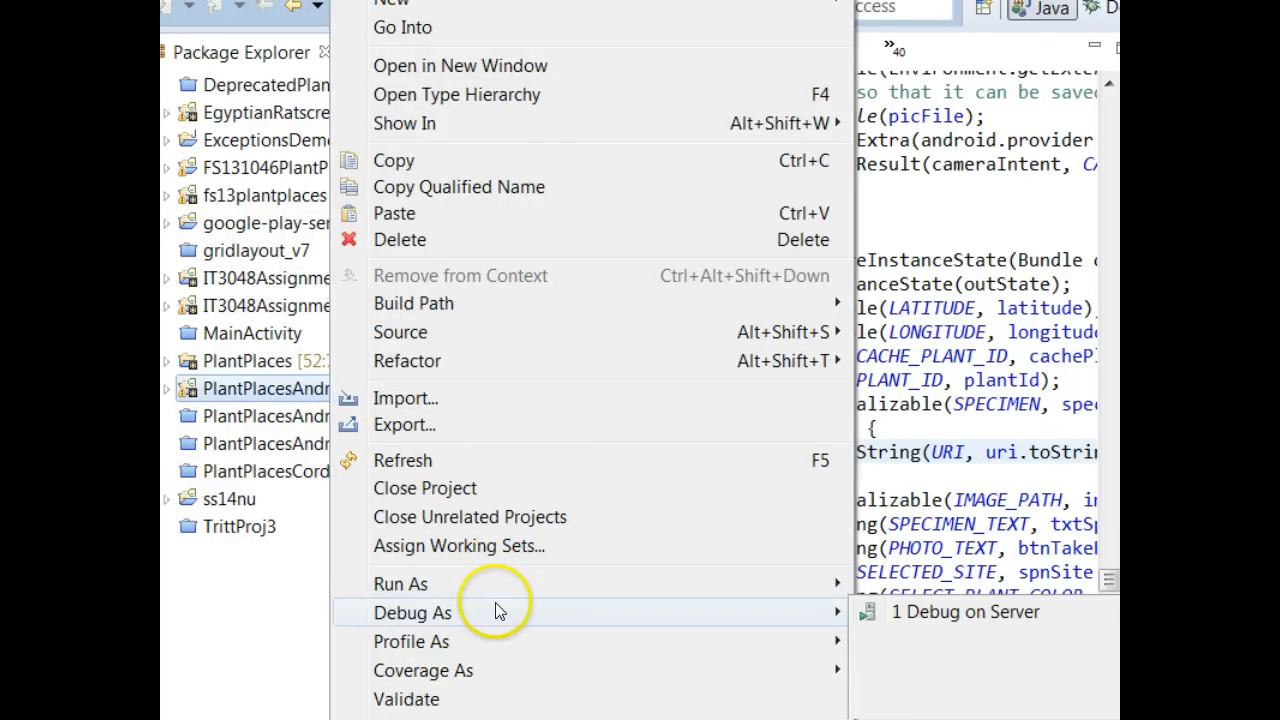
left_click(910, 640)
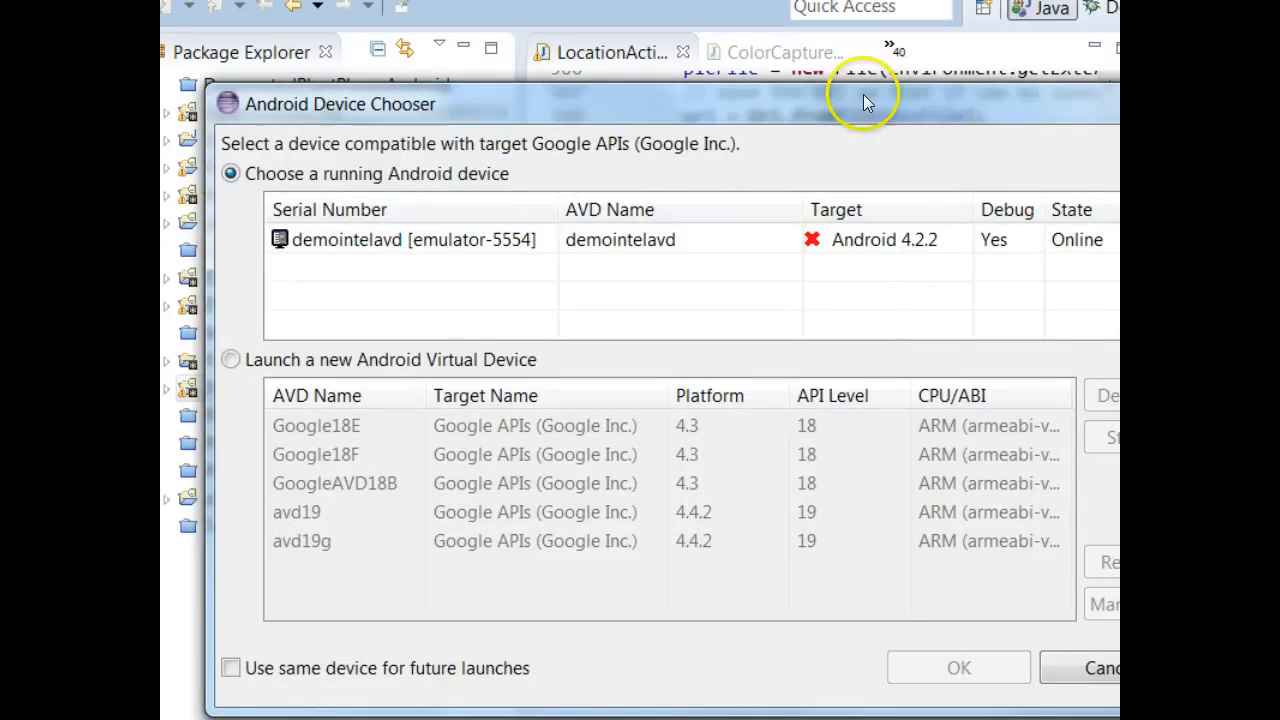
- Reposition the Android Device Chooser, try both launch options, then cancel without launching
left_click_drag(863, 94, 813, 22)
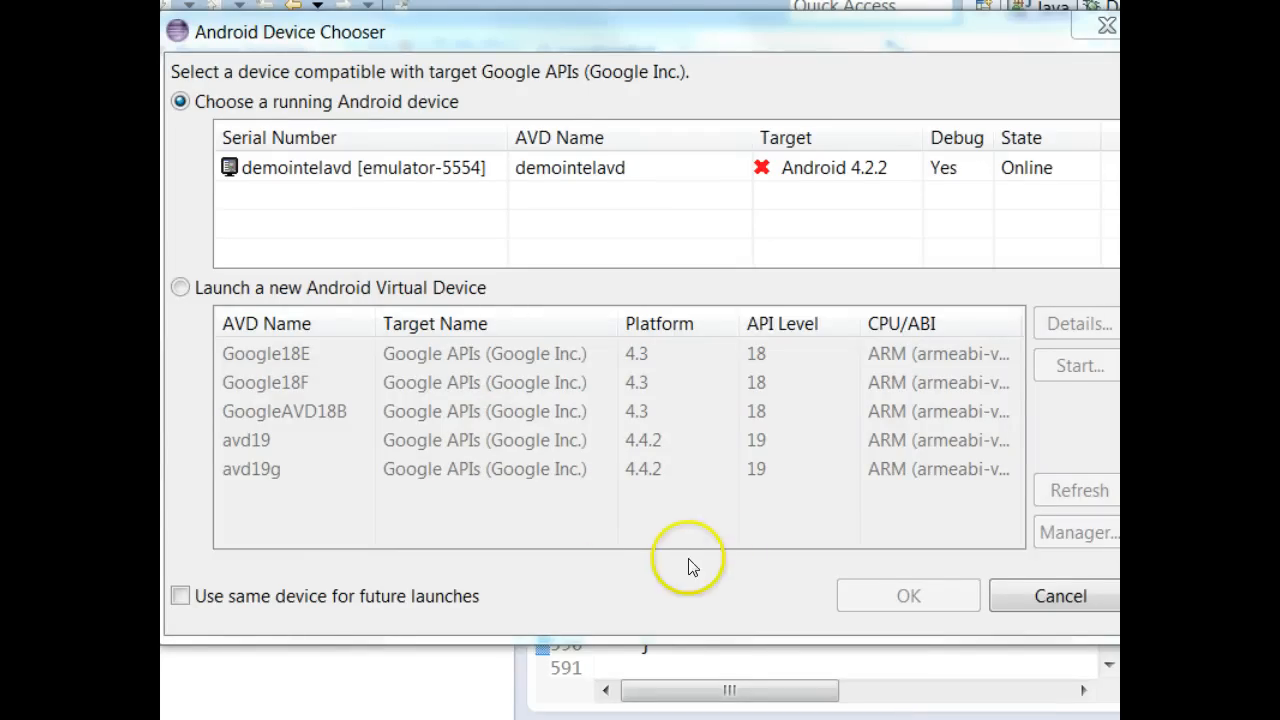
left_click_drag(340, 36, 377, 50)
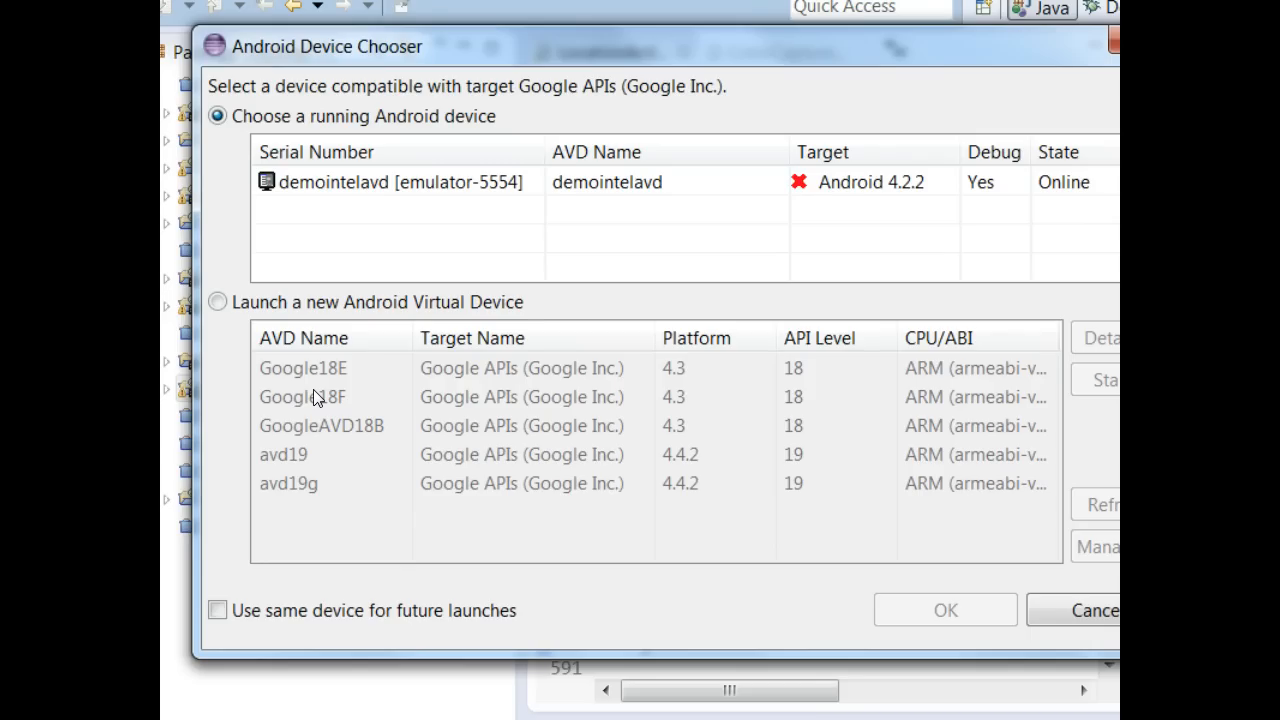
left_click(220, 301)
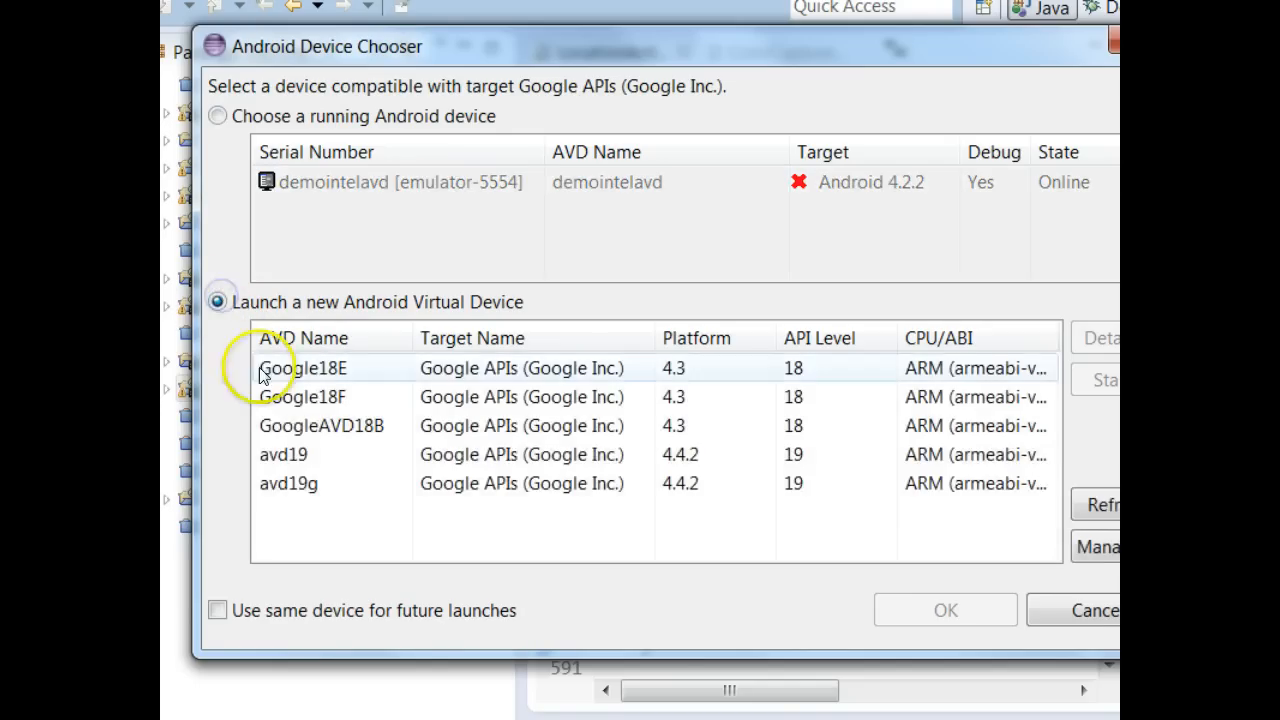
left_click(236, 116)
left_click(1117, 41)
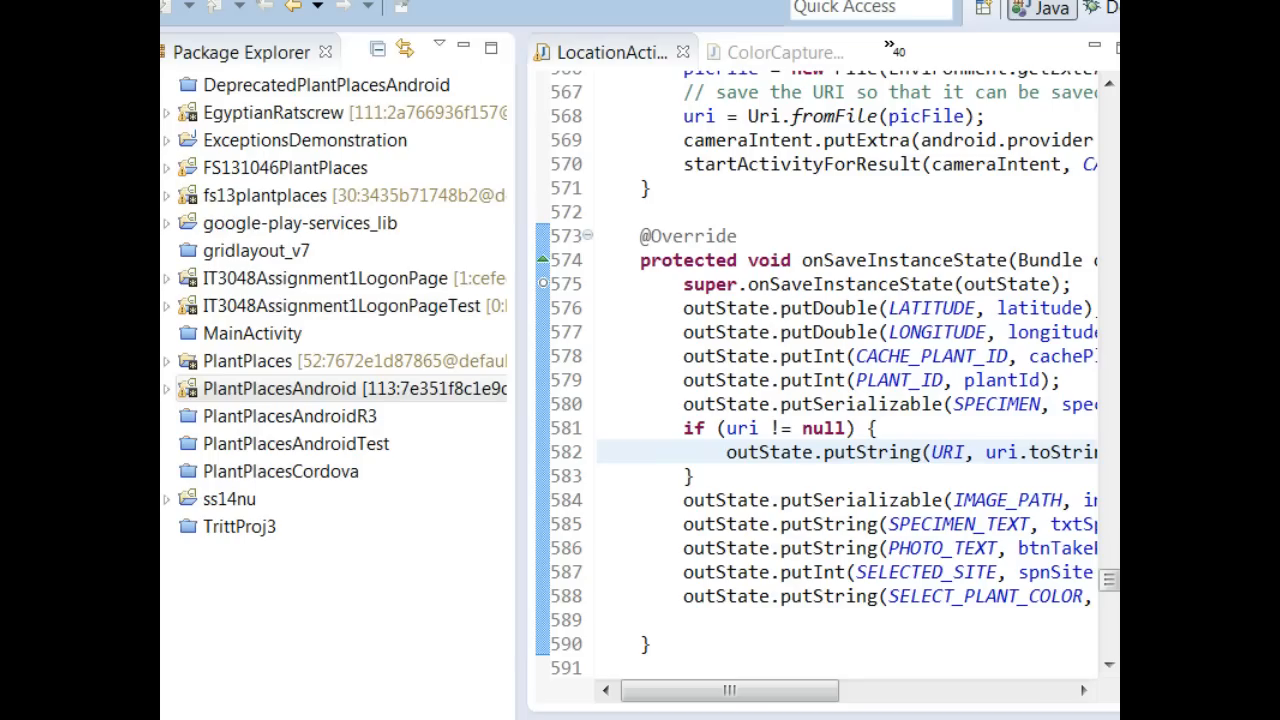
- In PlantPlacesAndroid's Debug Configurations, set the Target deployment to always prompt to pick a device
left_click(284, 390)
right_click(284, 393)
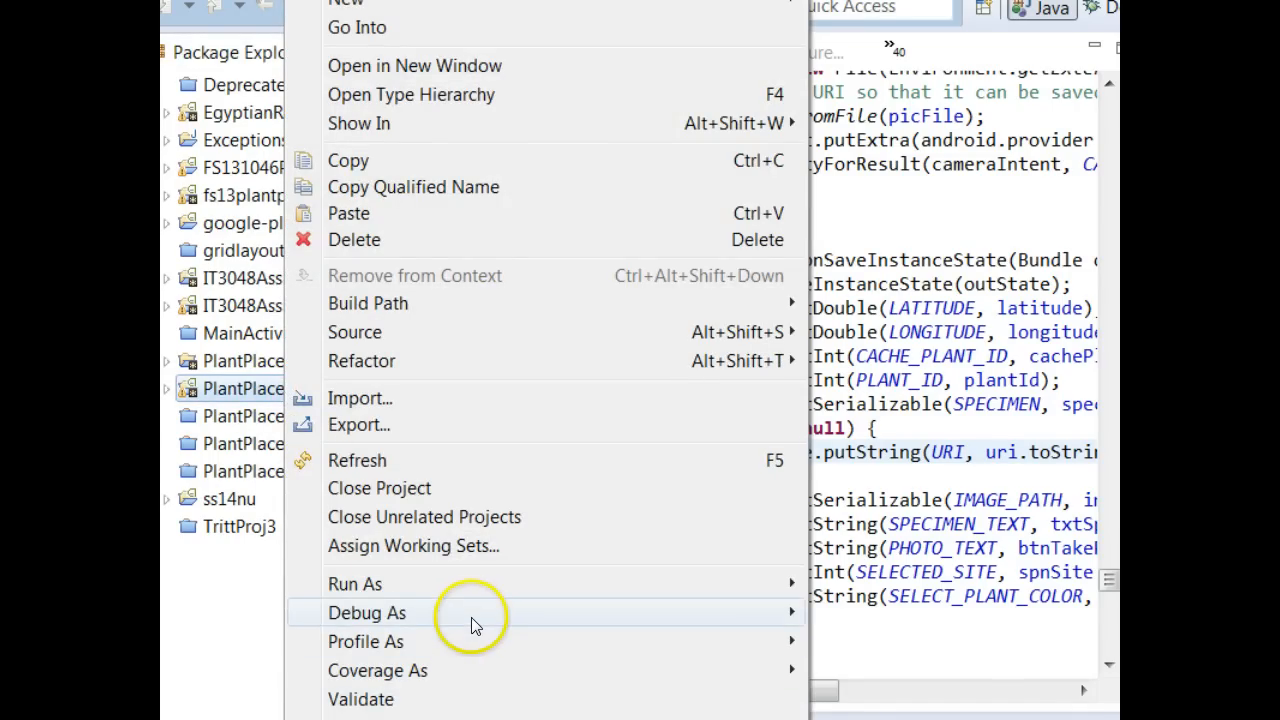
mouse_move(563, 618)
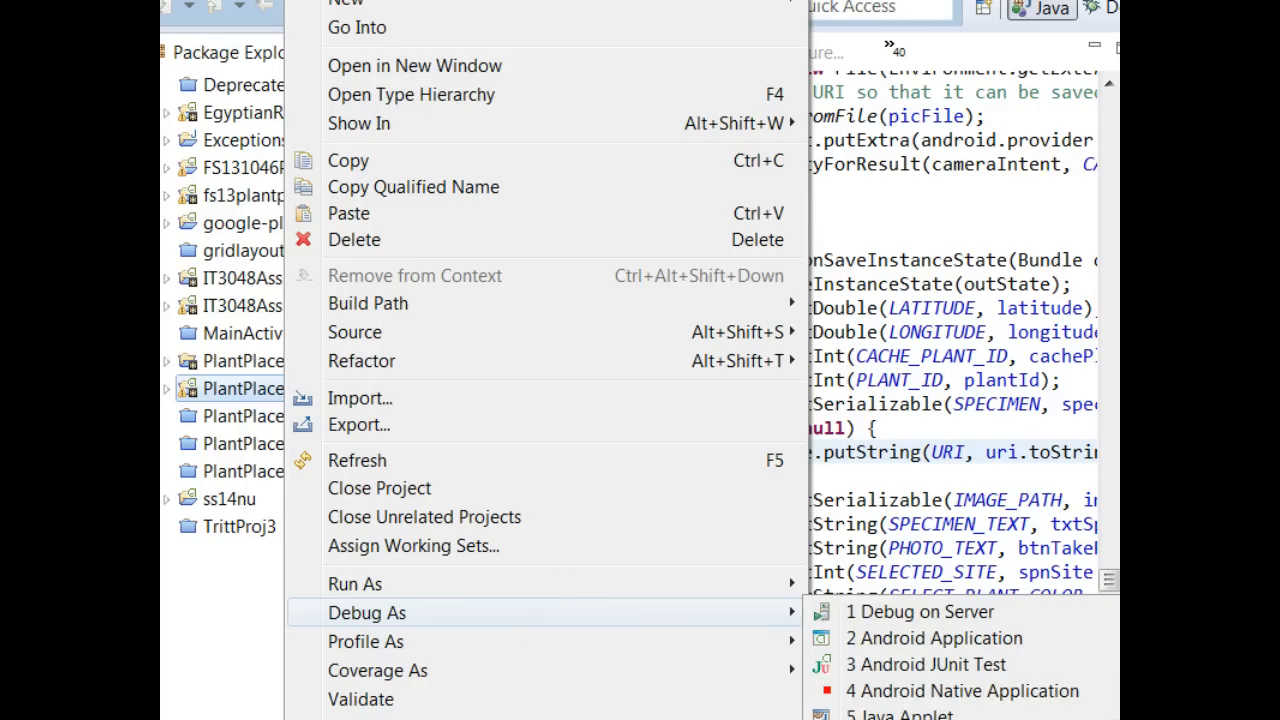
left_click(934, 638)
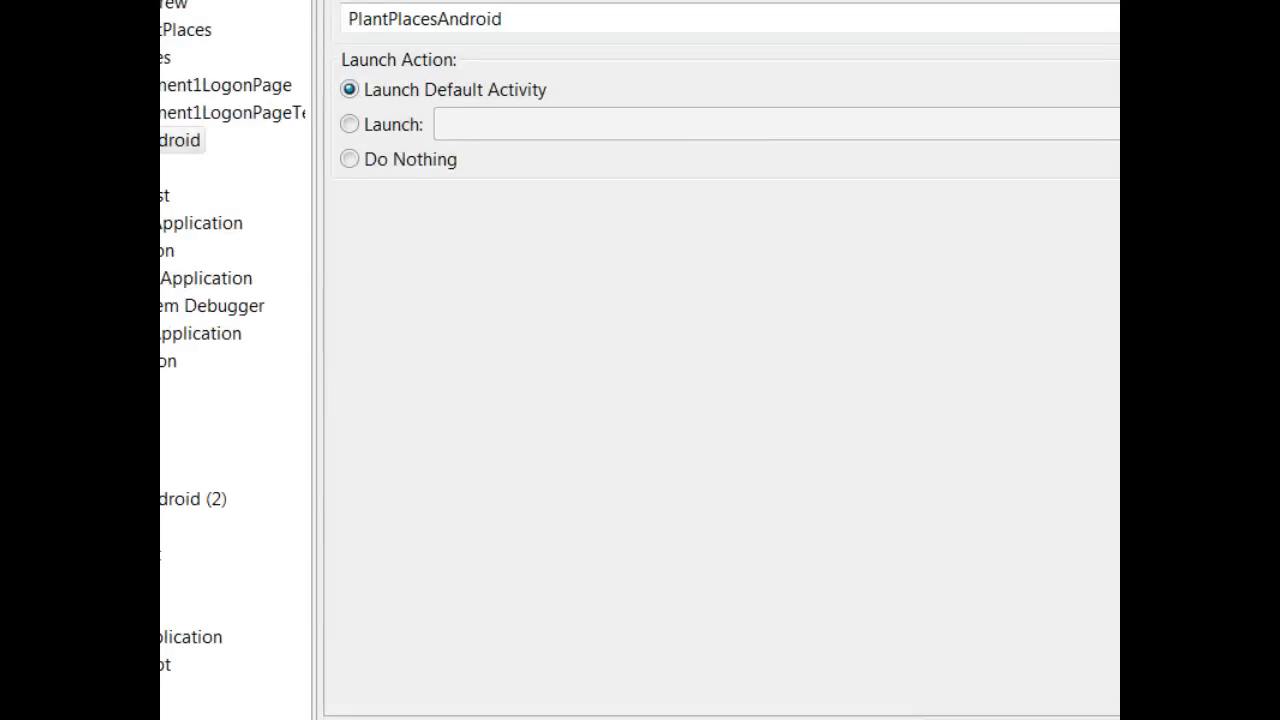
left_click(522, 79)
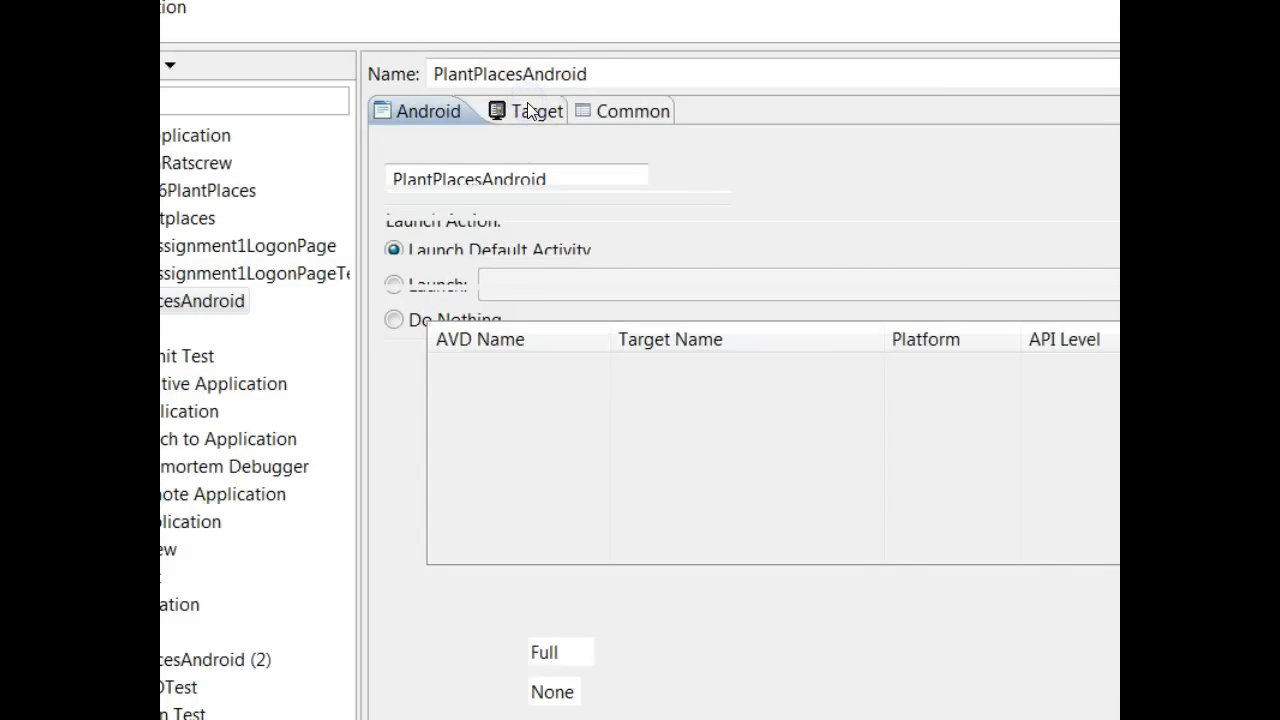
left_click(394, 273)
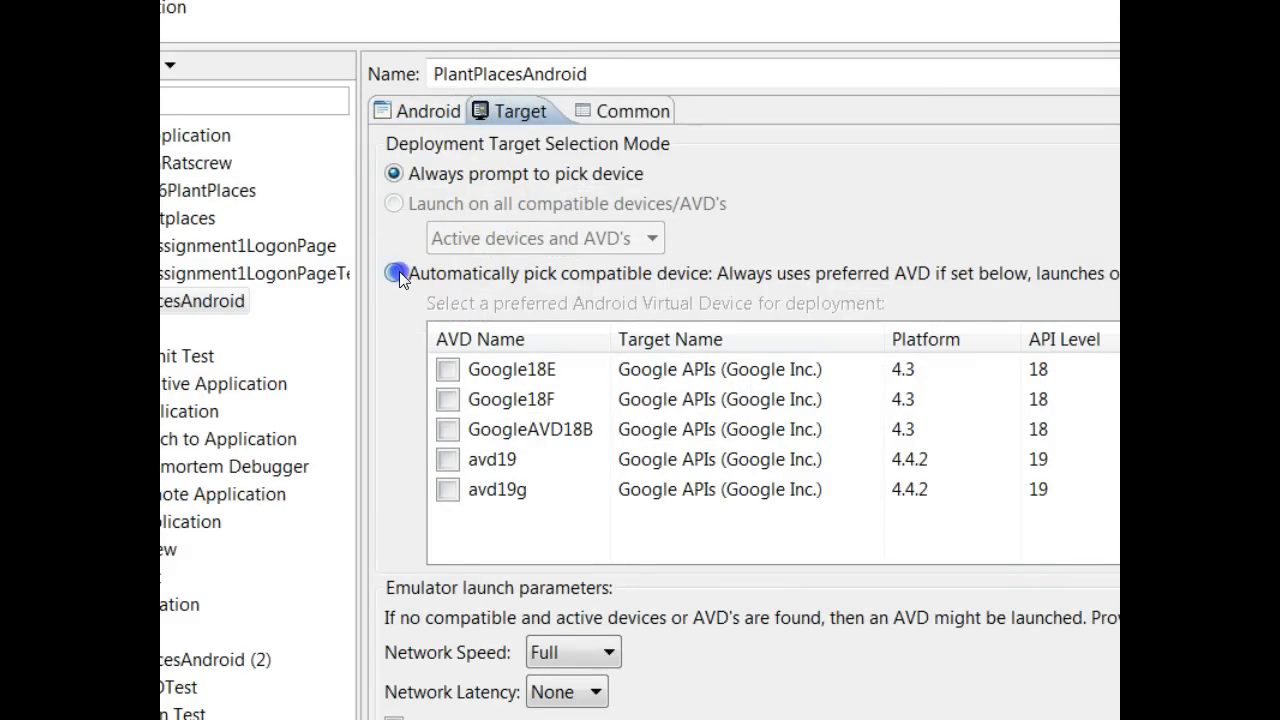
left_click(393, 174)
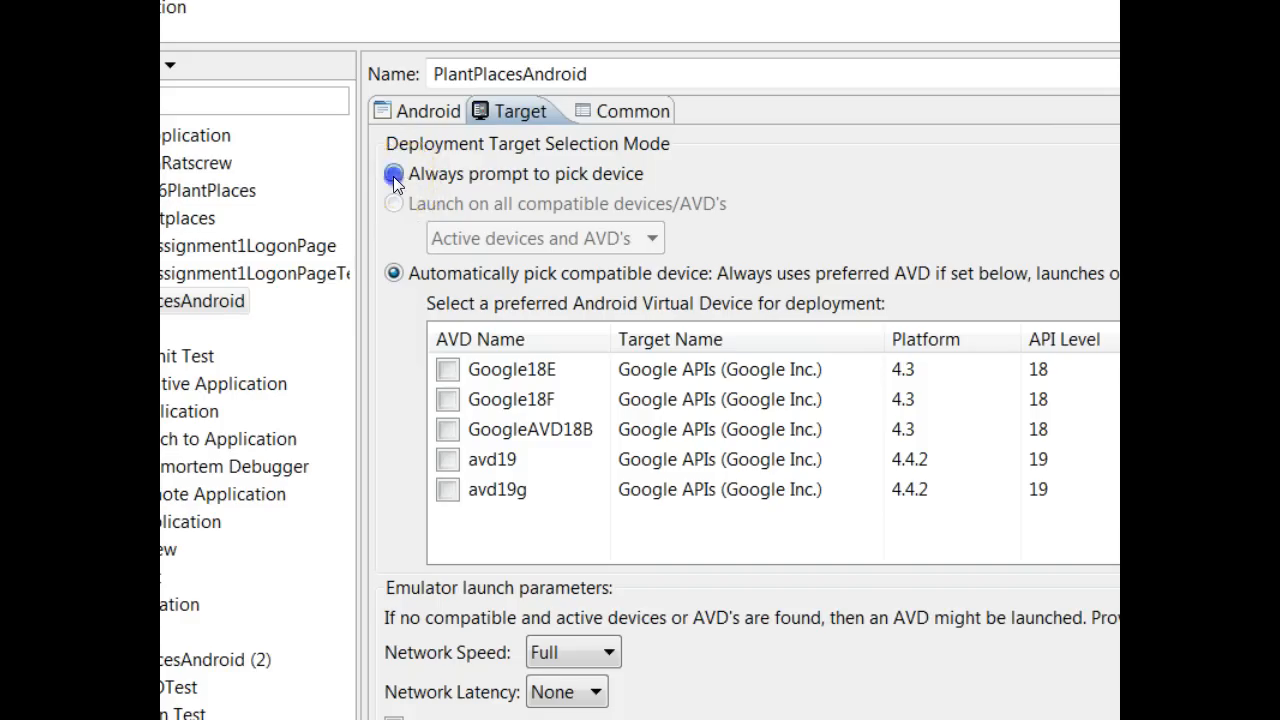